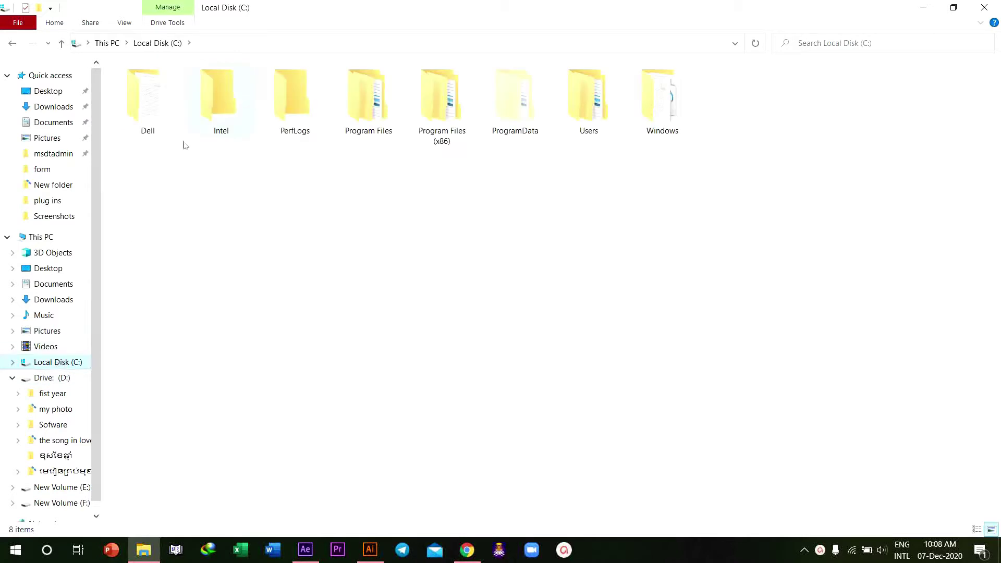
# Open the Plug-ins folder inside Support Files of Adobe After Effects CC 2017, under Program Files on drive C.
pyautogui.doubleClick(392, 108)
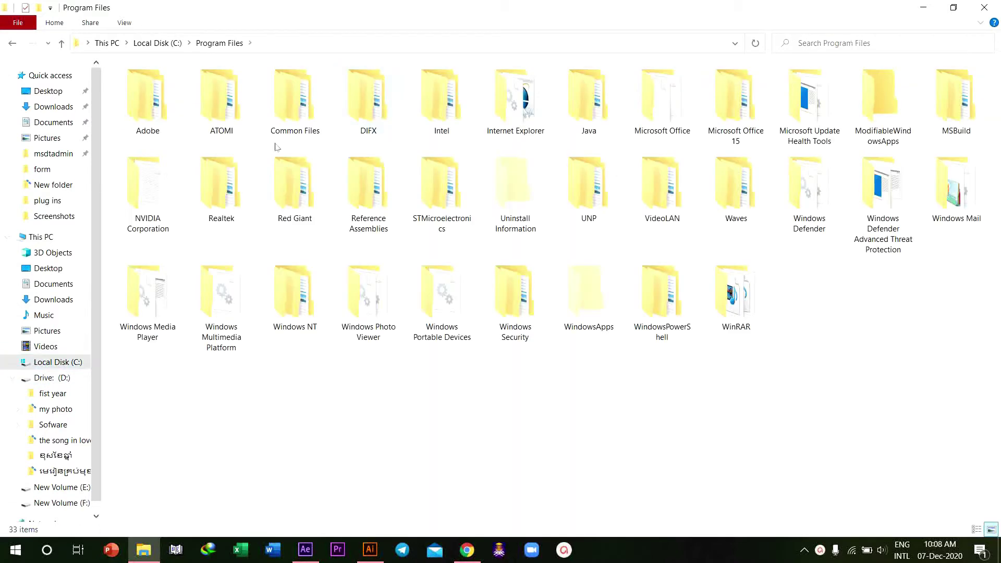
pyautogui.doubleClick(159, 109)
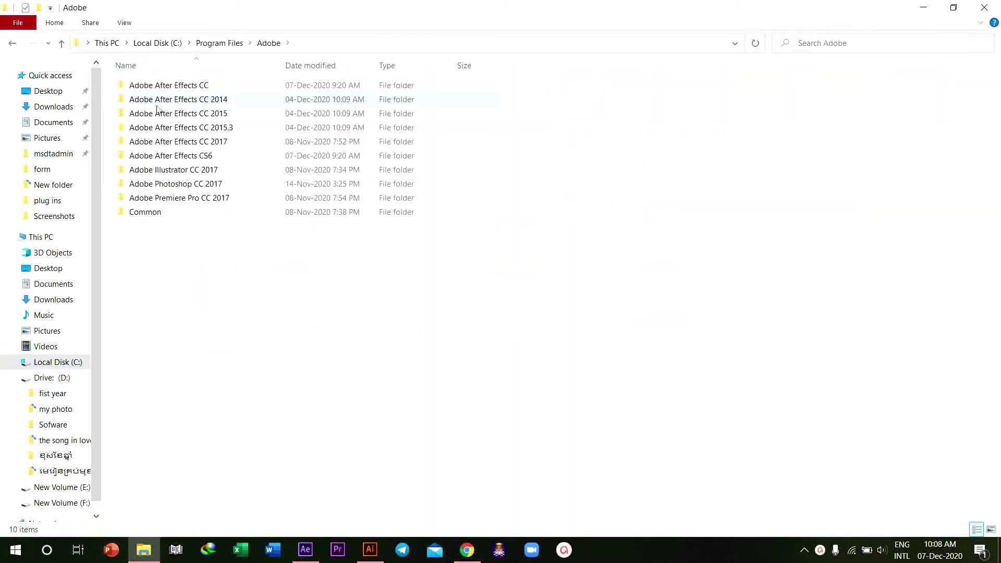
pyautogui.click(192, 152)
pyautogui.doubleClick(192, 143)
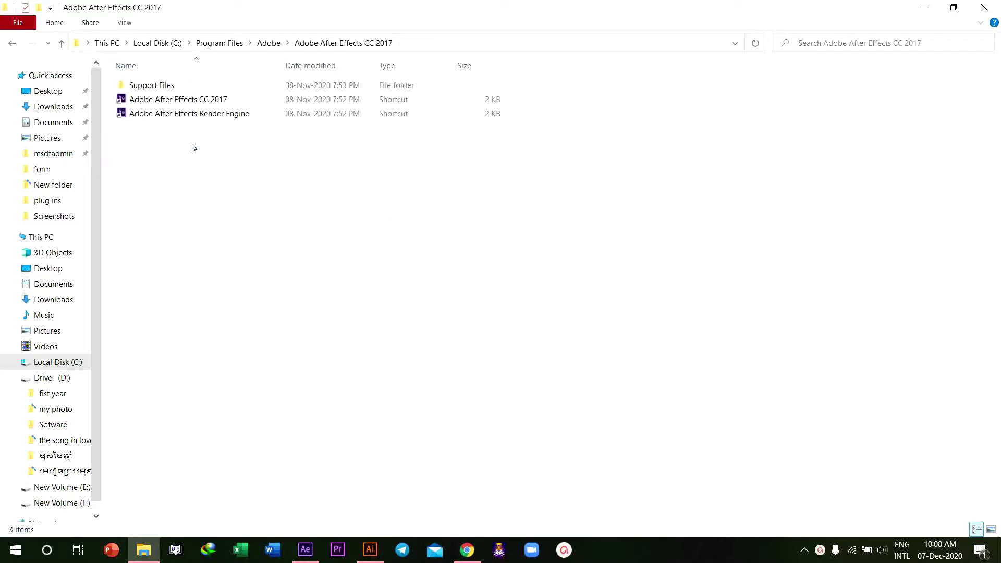
pyautogui.doubleClick(188, 85)
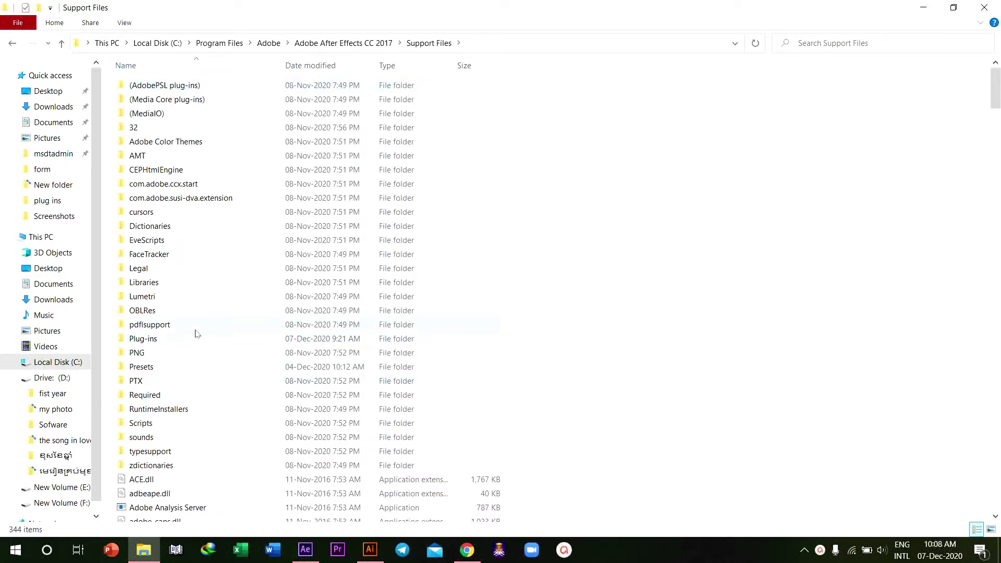
pyautogui.doubleClick(193, 337)
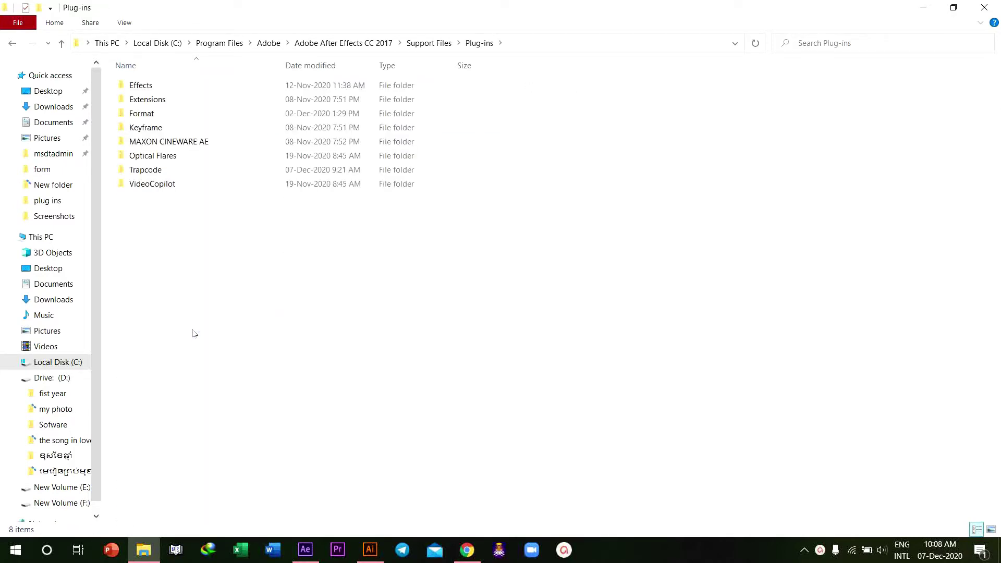
# Try to delete the Trapcode folder from the After Effects CC 2017 Plug-ins folder.
pyautogui.rightClick(177, 180)
pyautogui.doubleClick(157, 170)
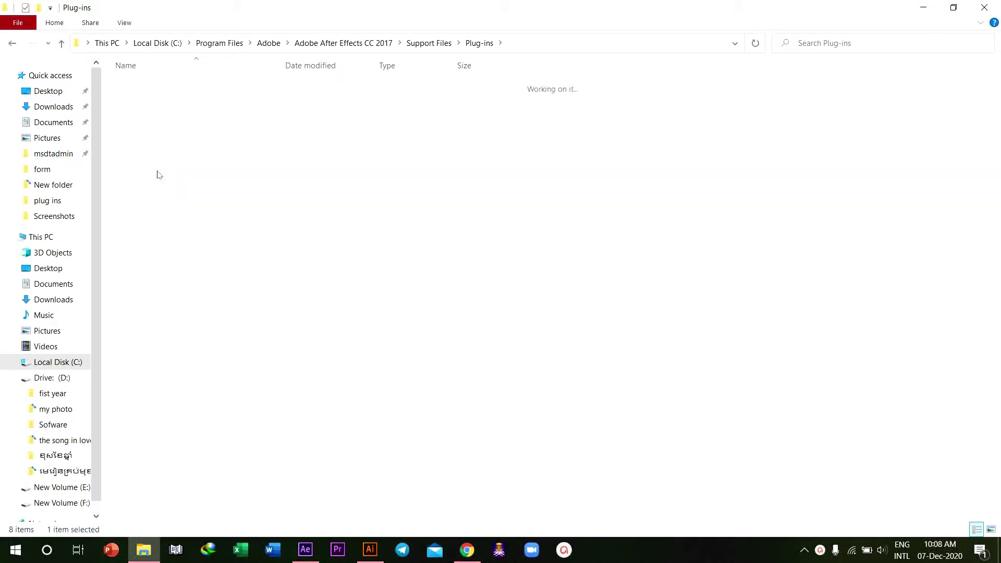
pyautogui.rightClick(159, 174)
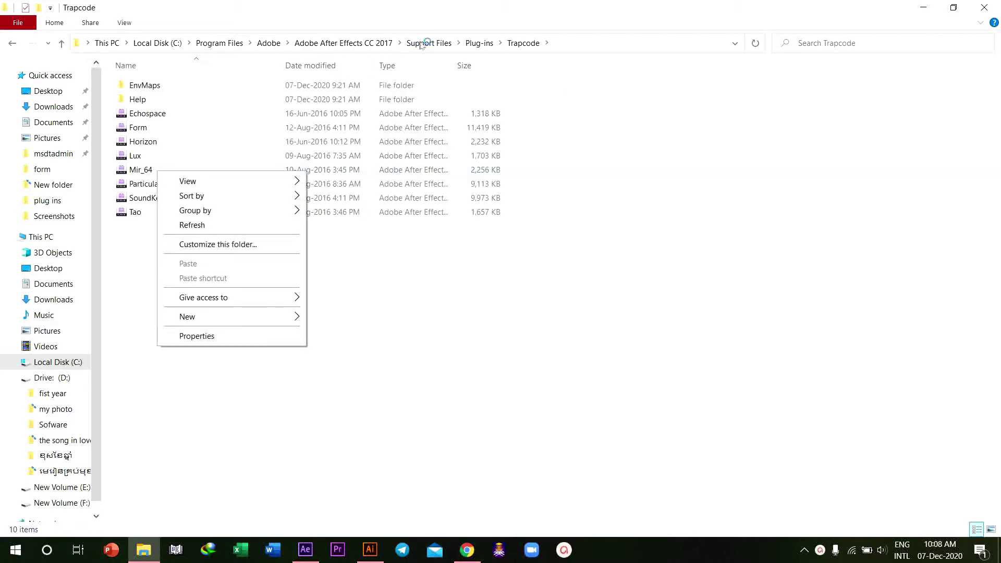
pyautogui.click(478, 42)
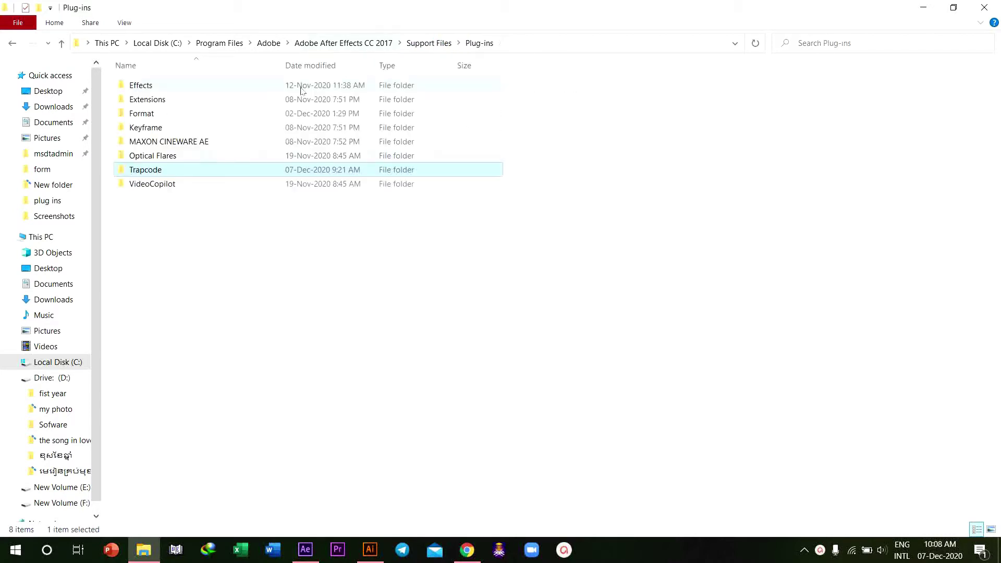
pyautogui.rightClick(206, 171)
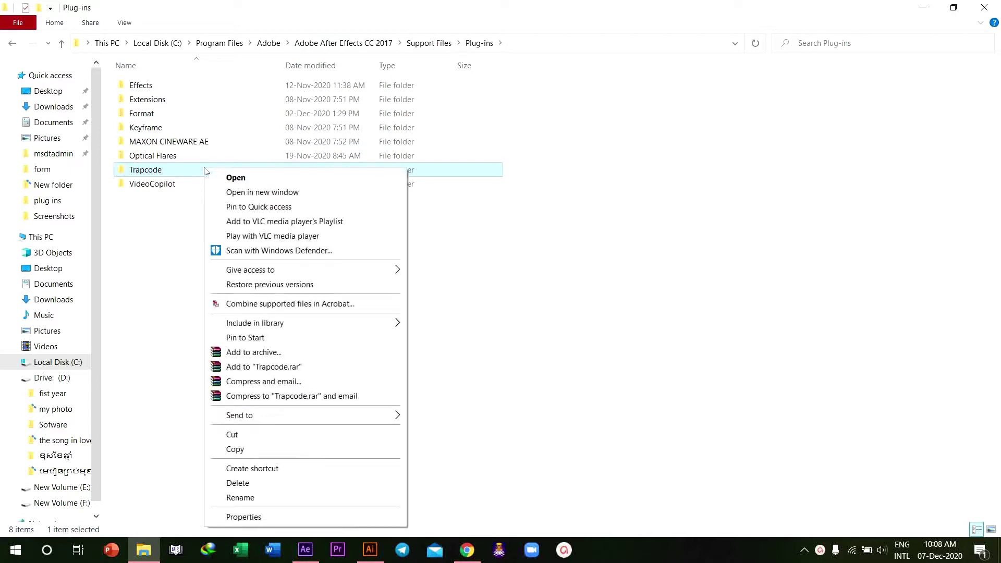
pyautogui.click(258, 487)
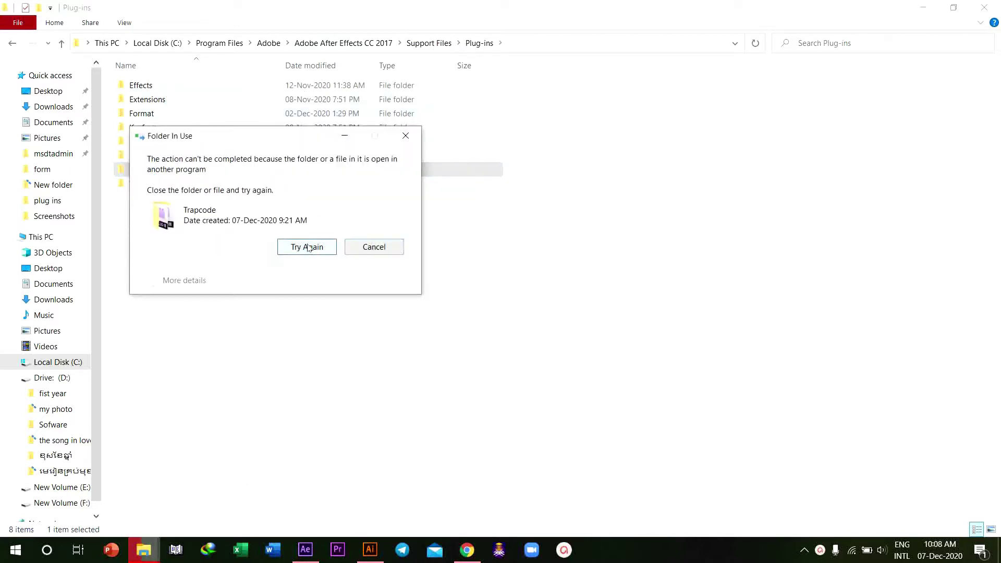
pyautogui.click(308, 248)
pyautogui.click(308, 246)
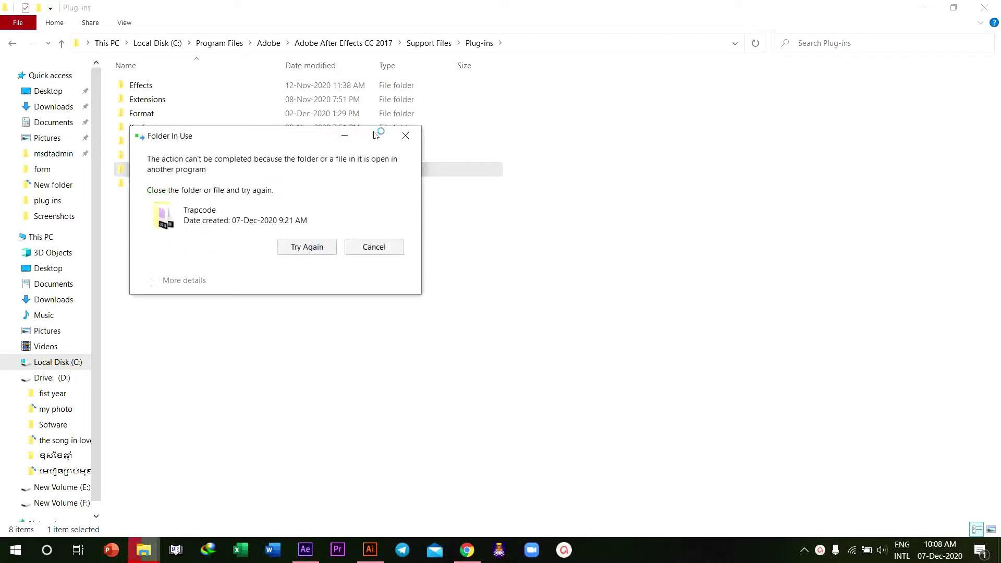
pyautogui.click(320, 249)
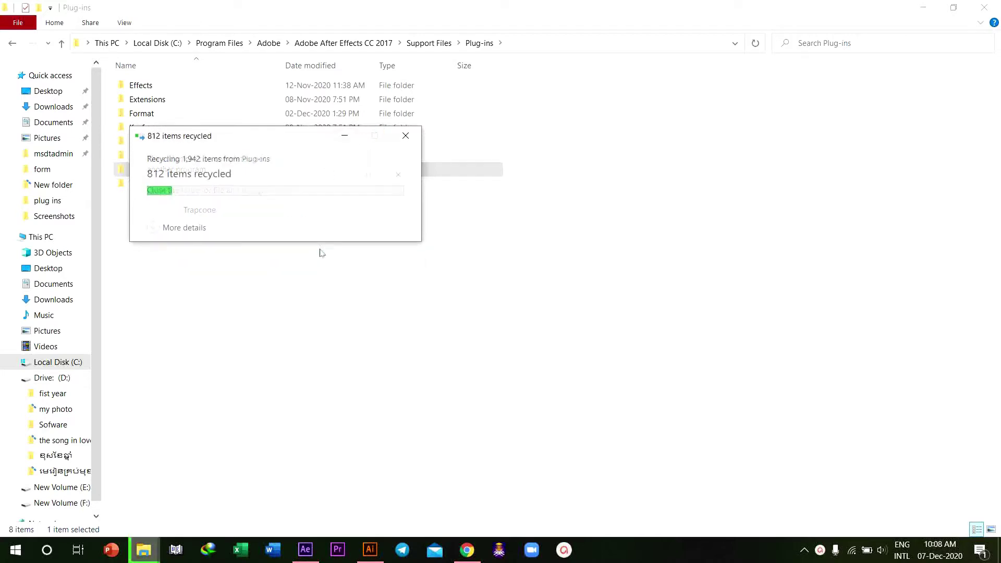
pyautogui.click(321, 249)
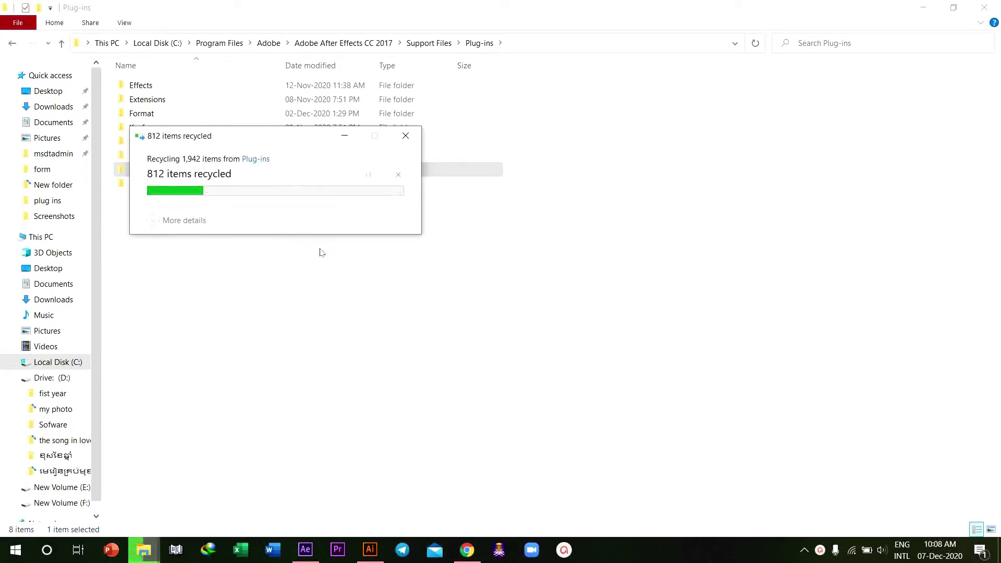
pyautogui.click(321, 249)
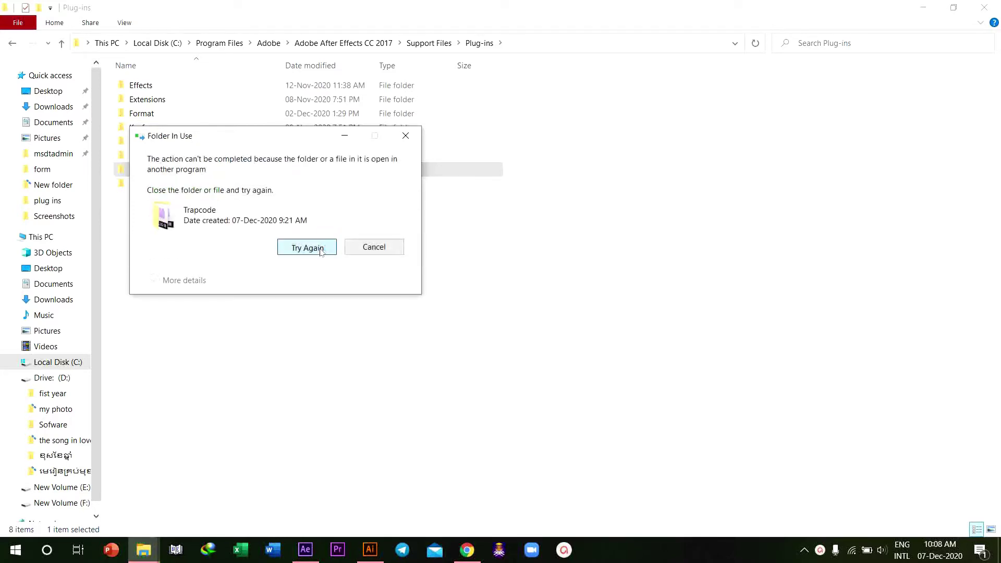
pyautogui.click(320, 249)
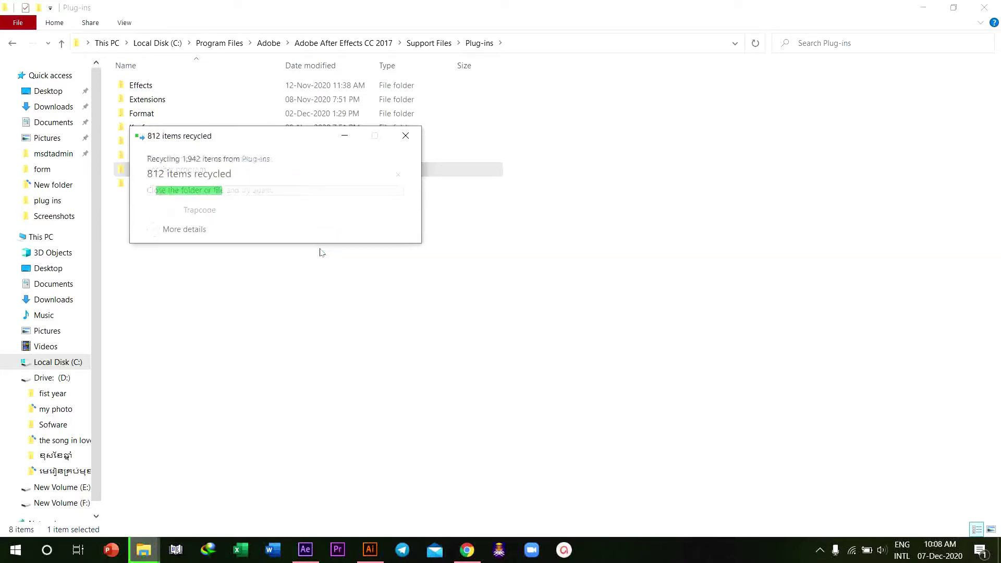
pyautogui.click(405, 135)
# Switch to After Effects and close the program.
pyautogui.doubleClick(263, 171)
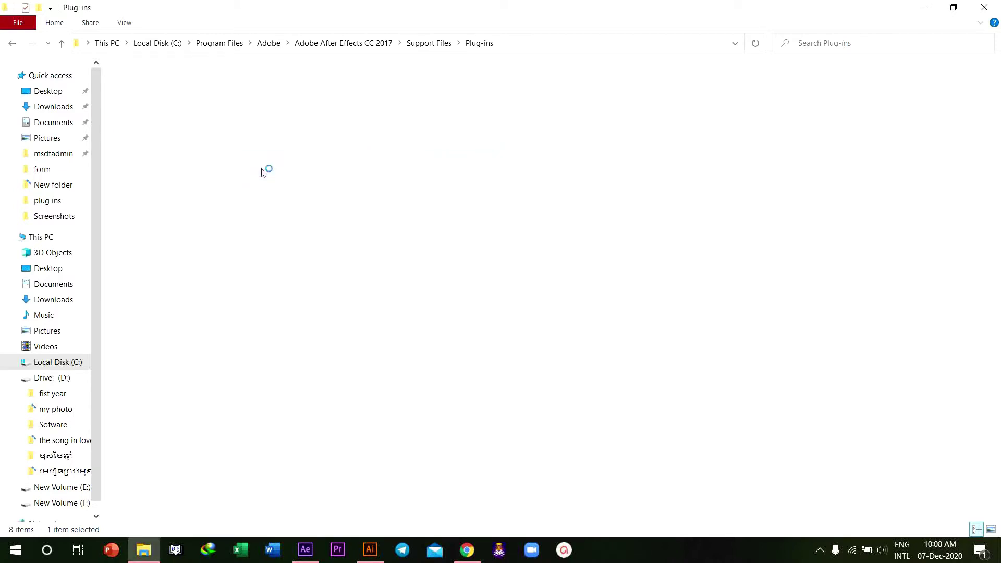
pyautogui.click(304, 550)
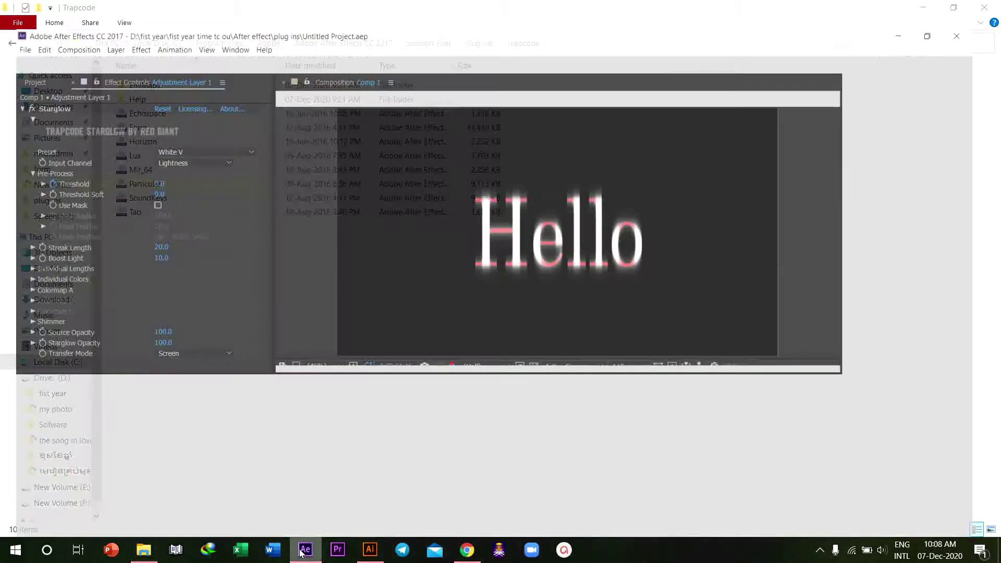
pyautogui.click(954, 12)
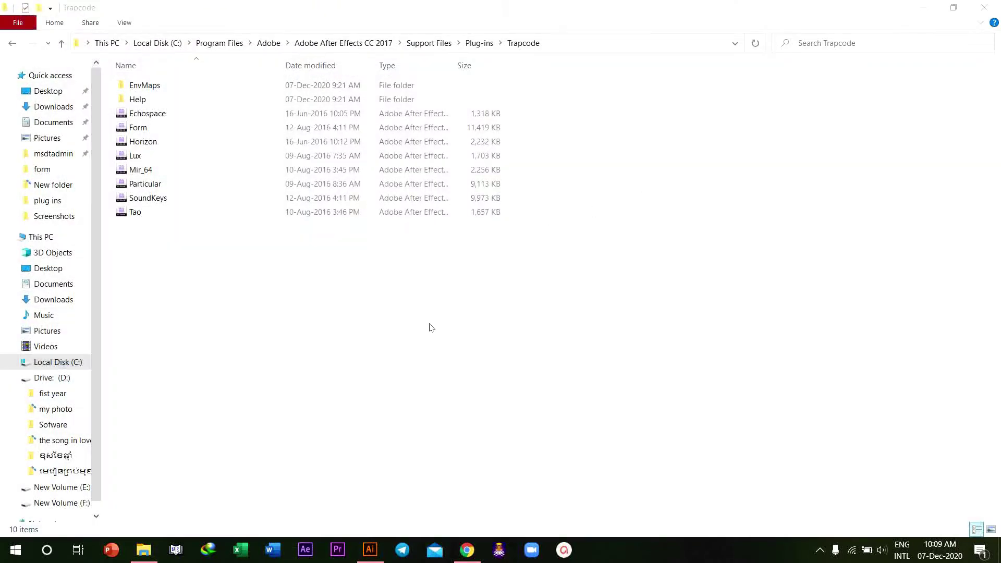
# Return to the After Effects CC 2017 Plug-ins folder, delete the Trapcode folder, and refresh the listing.
pyautogui.click(429, 43)
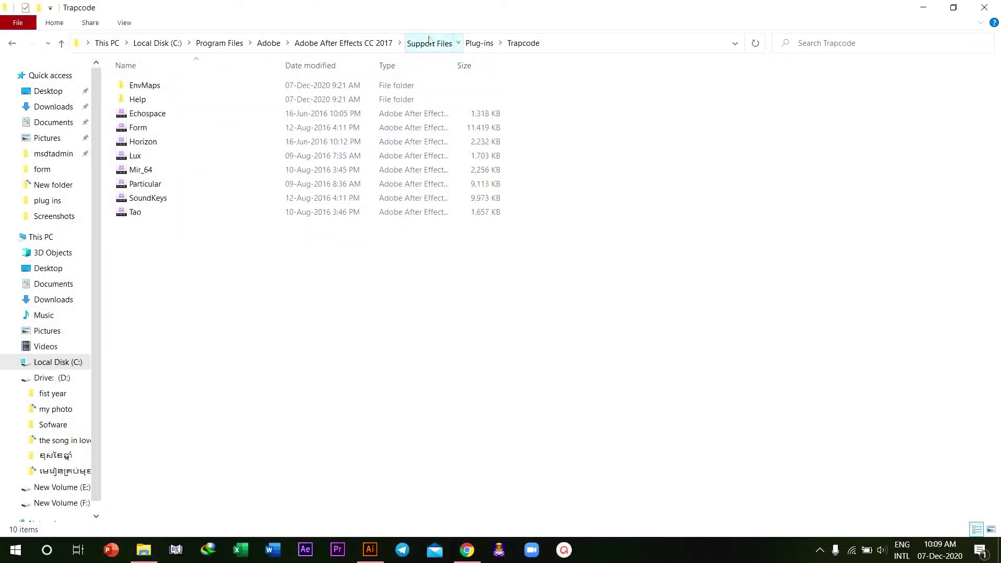
pyautogui.doubleClick(184, 343)
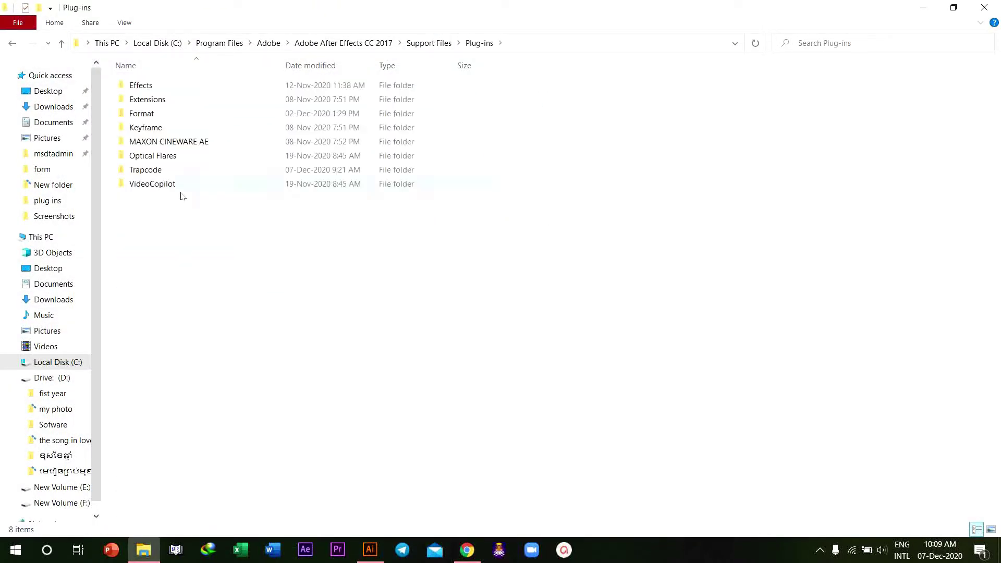
pyautogui.click(178, 172)
pyautogui.rightClick(178, 173)
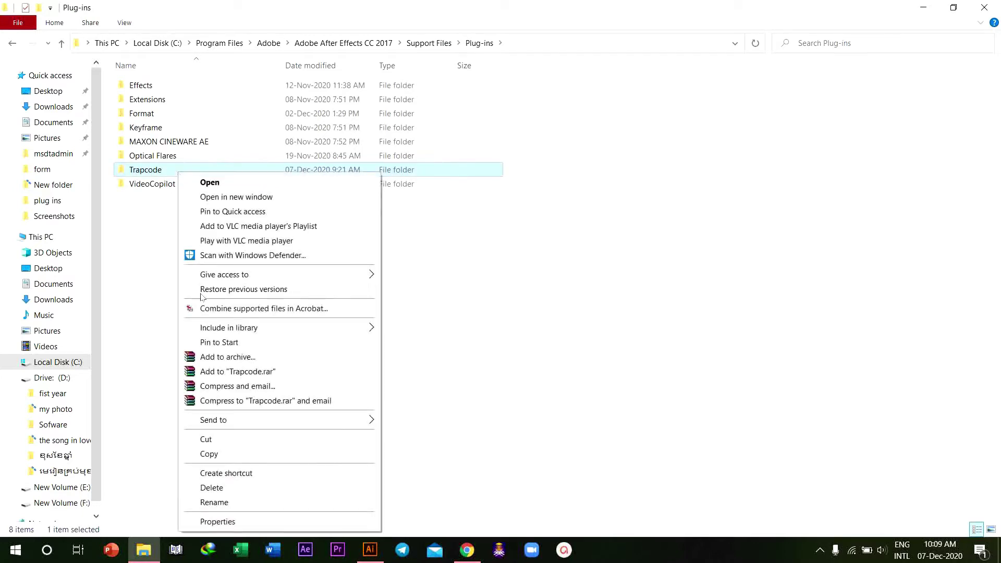
pyautogui.click(223, 487)
pyautogui.rightClick(269, 278)
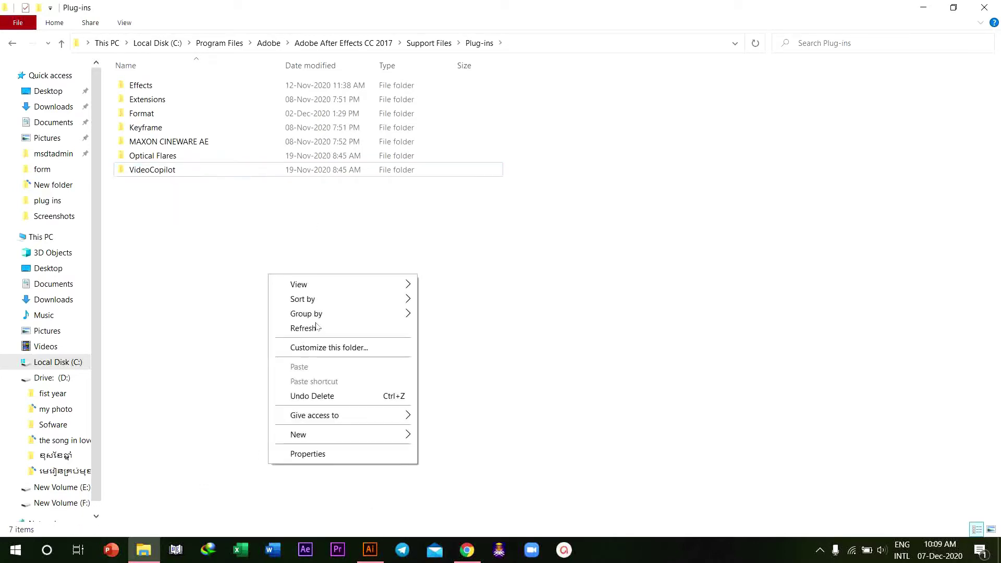
pyautogui.click(312, 329)
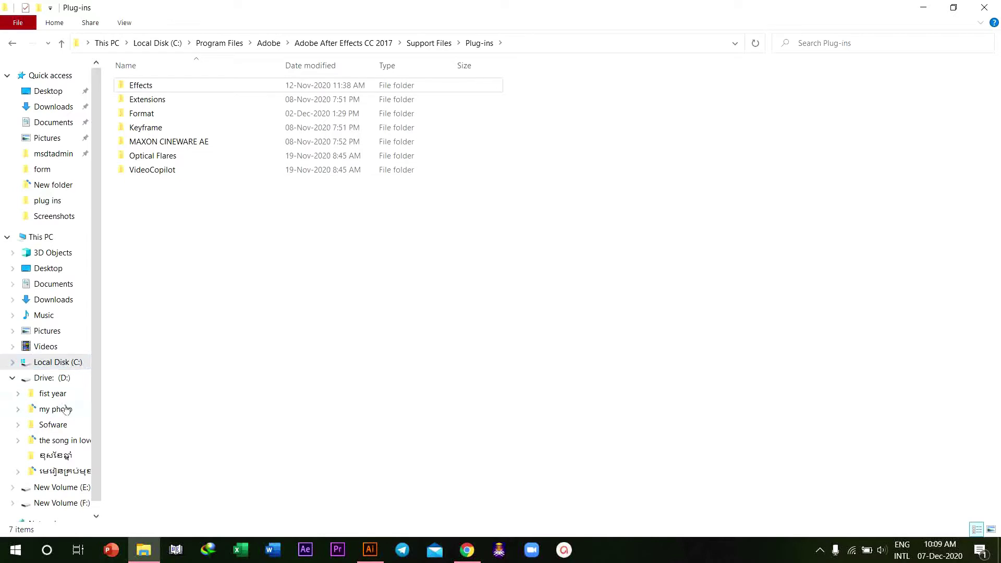
# Open the plug ins folder on drive D, under fist year, fist year time tc ou, After effect.
pyautogui.click(66, 384)
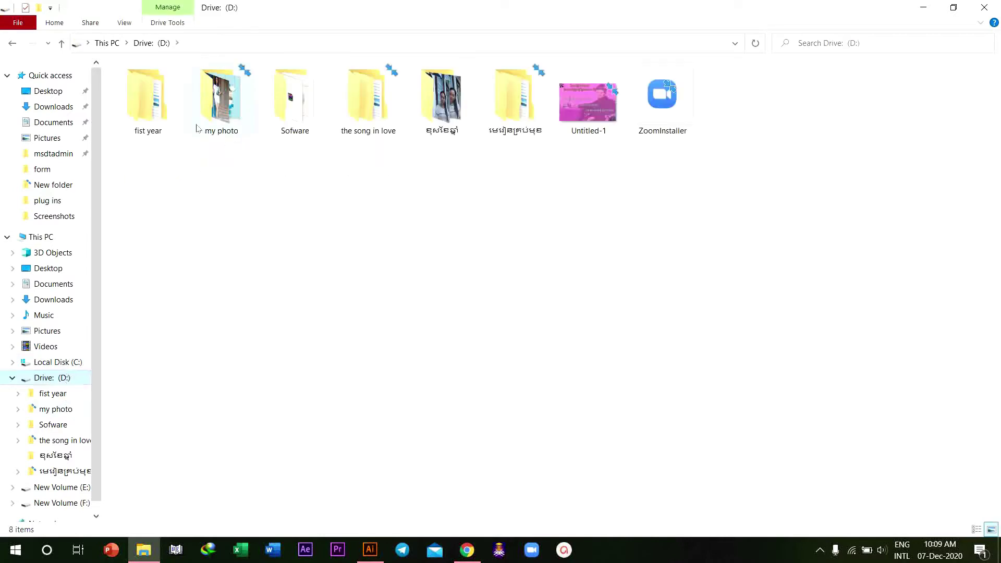
pyautogui.doubleClick(168, 106)
pyautogui.doubleClick(218, 114)
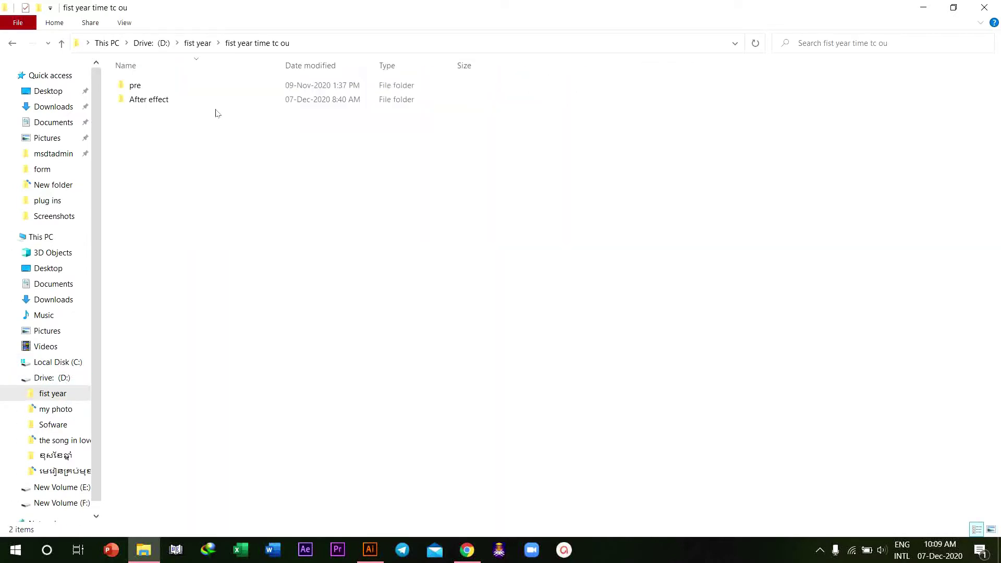
pyautogui.doubleClick(211, 98)
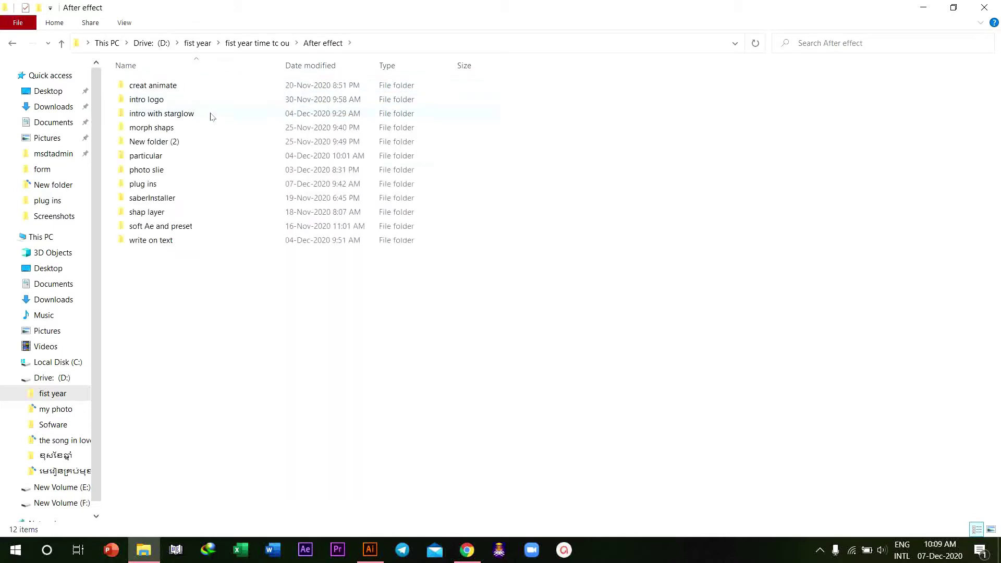
pyautogui.doubleClick(203, 185)
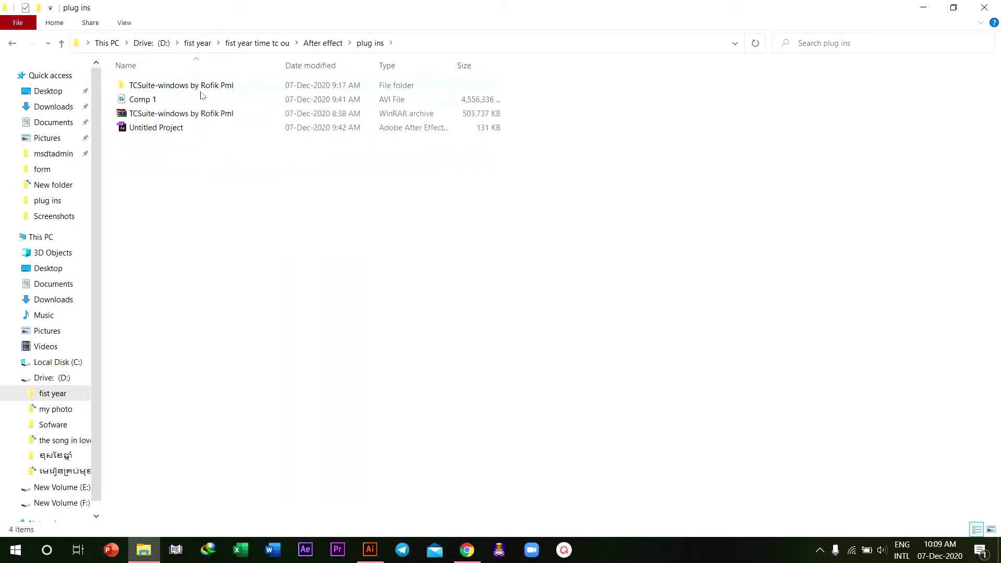
# Delete the extracted TCSuite-windows folder from plug ins and refresh the listing.
pyautogui.click(202, 92)
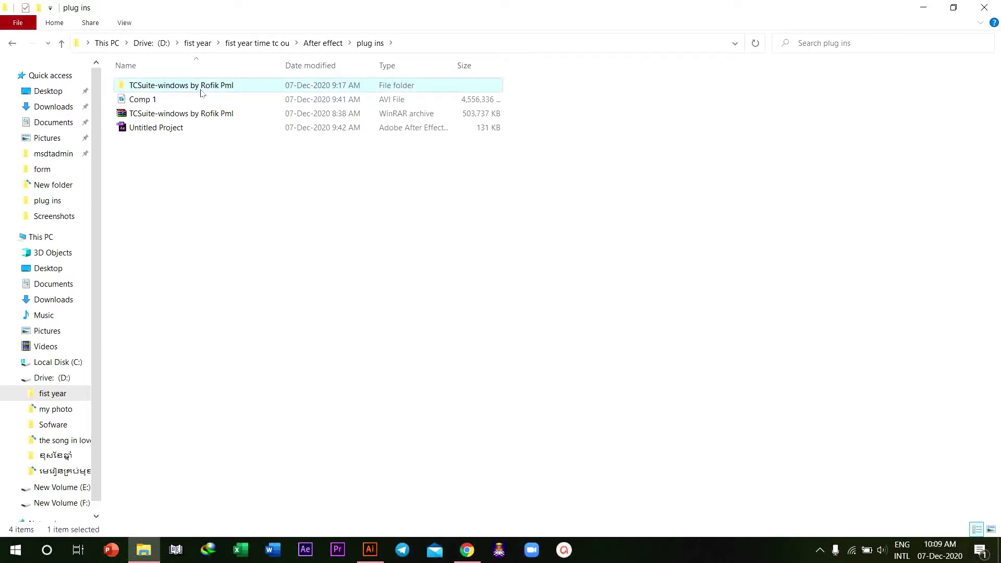
pyautogui.press('Delete')
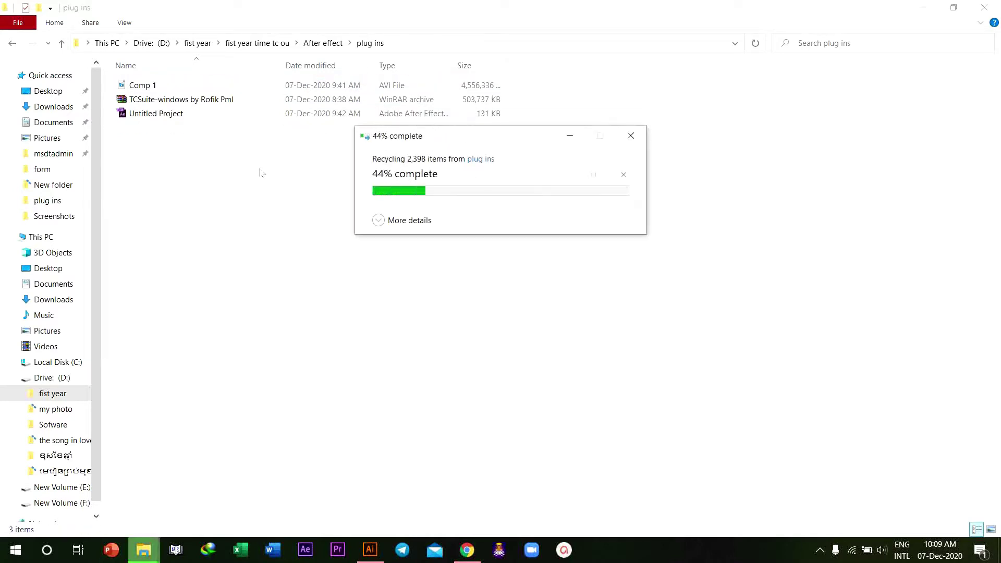
pyautogui.rightClick(254, 163)
pyautogui.click(309, 216)
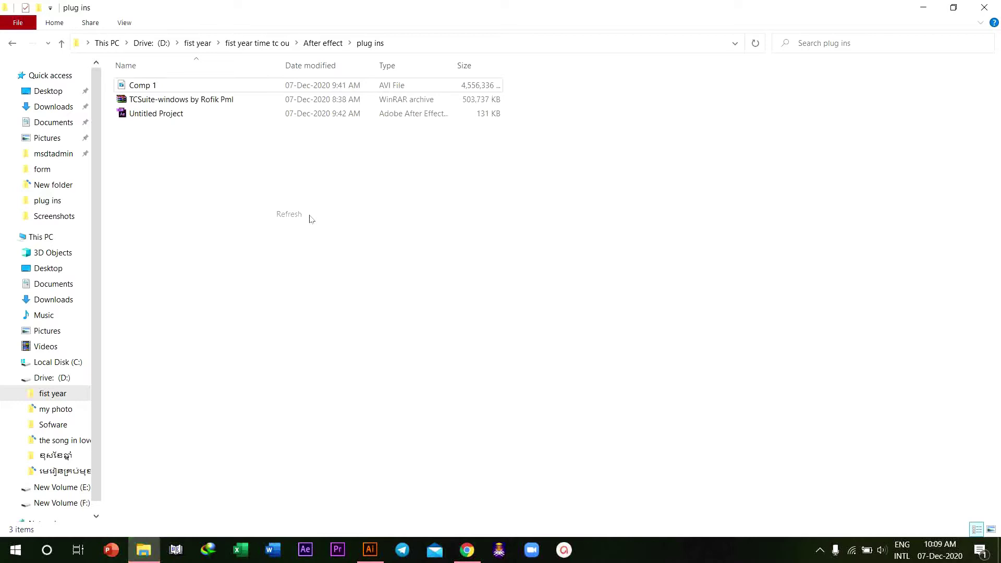
# Extract the TCSuite-windows WinRAR archive into its own subfolder of plug ins, keeping the default extraction options.
pyautogui.rightClick(235, 109)
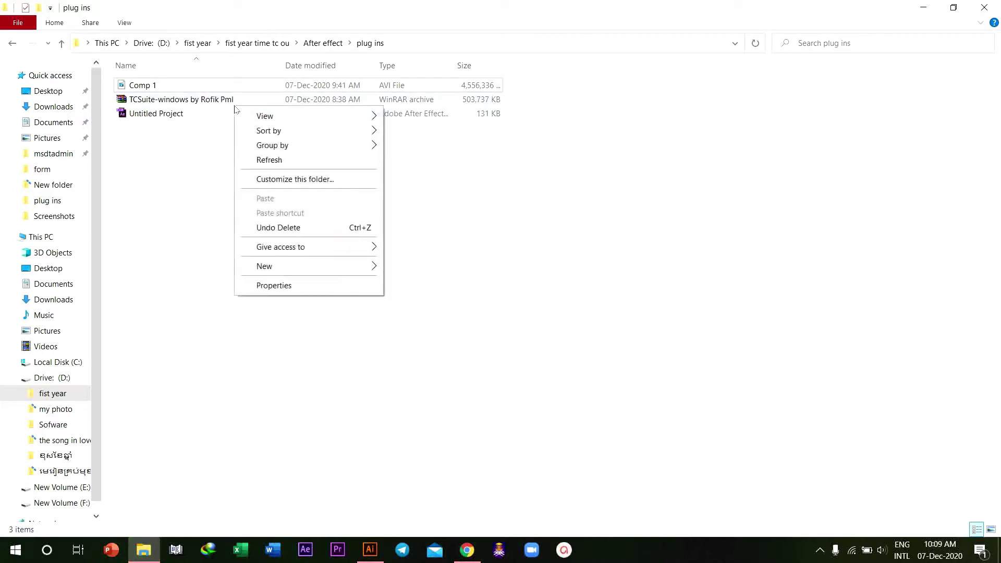
pyautogui.click(228, 152)
pyautogui.click(194, 103)
pyautogui.rightClick(195, 106)
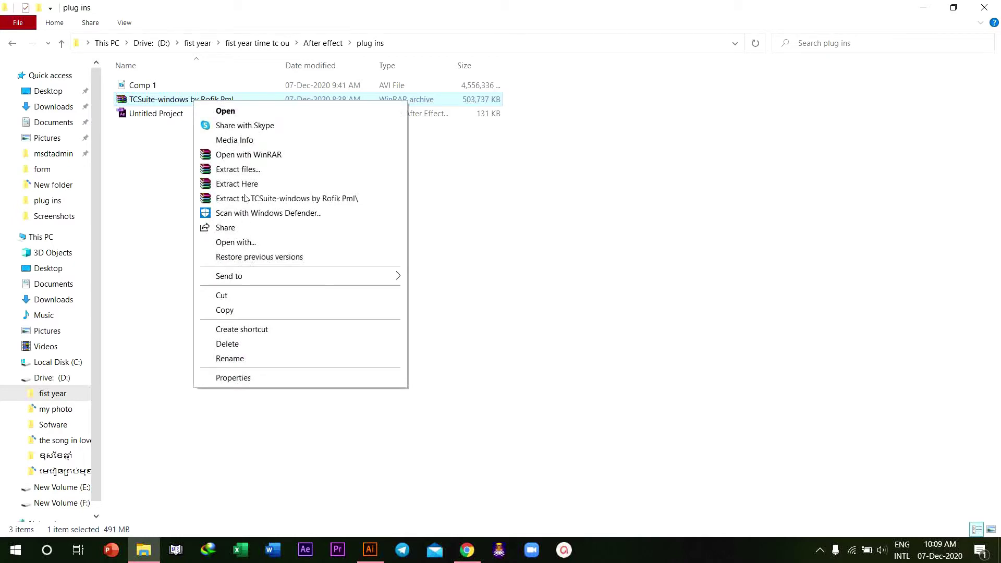
pyautogui.click(245, 172)
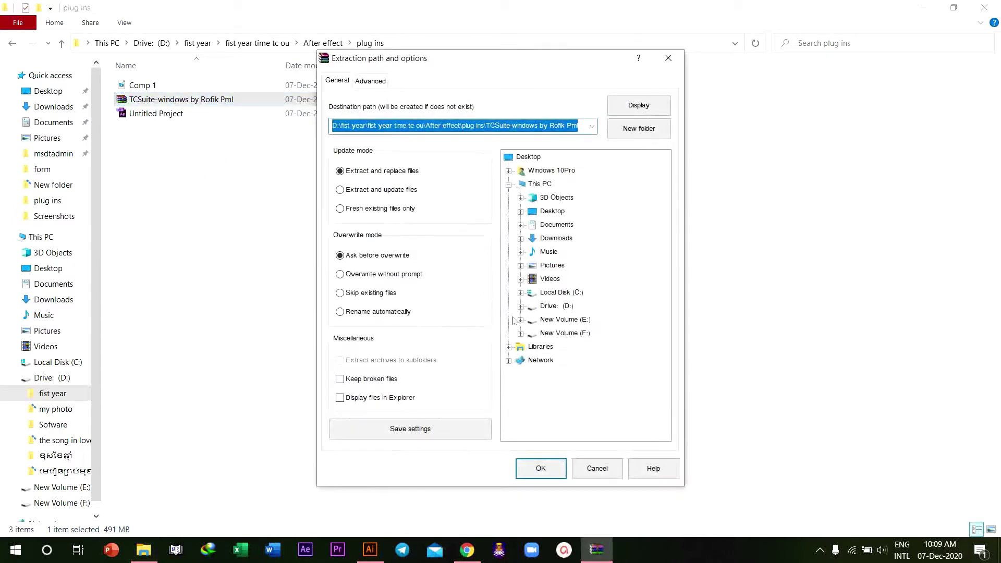
pyautogui.click(547, 461)
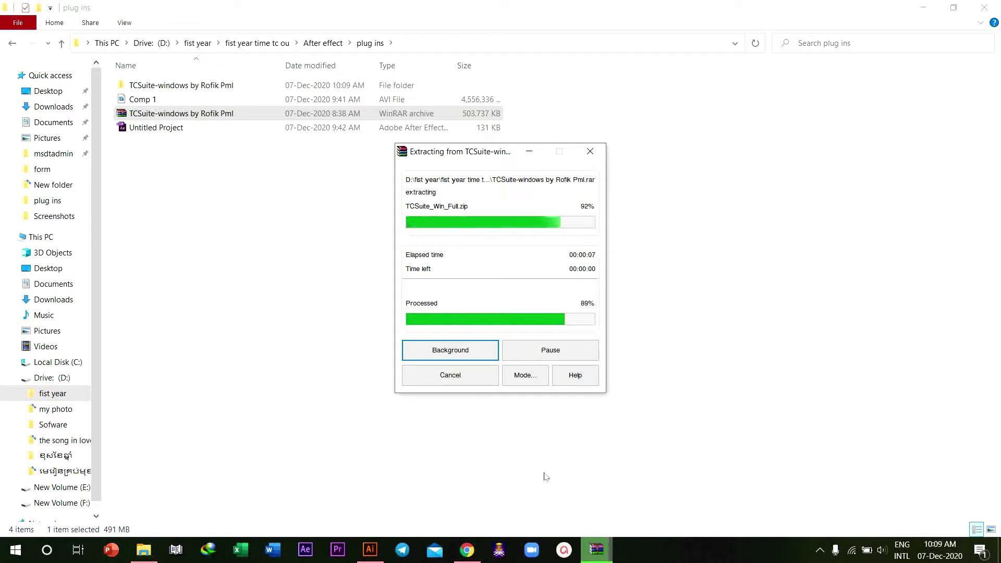
# Disconnect from the IT Department Wi-Fi network and open the key text document in the extracted TCSuite-windows folder.
pyautogui.click(852, 553)
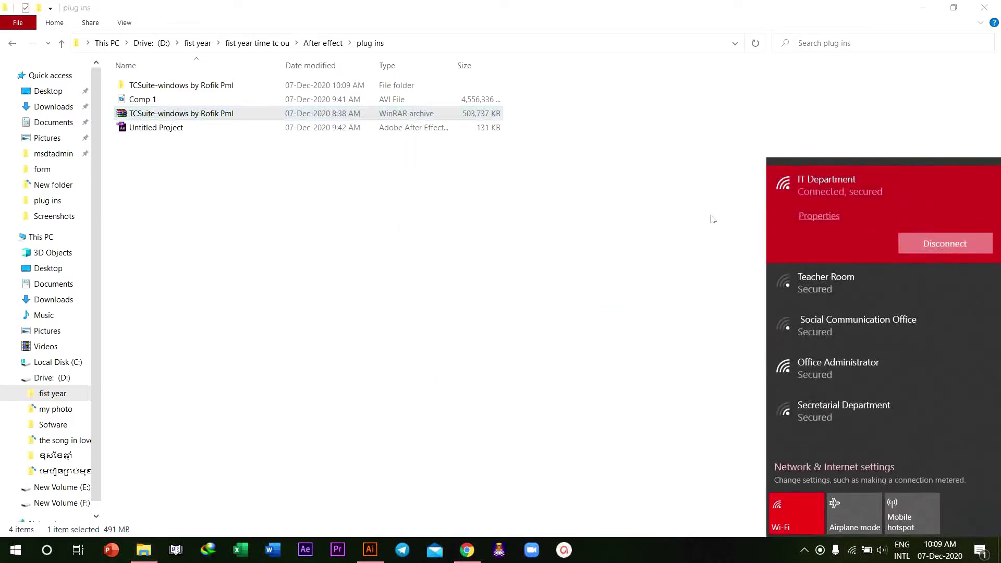
pyautogui.click(711, 218)
pyautogui.doubleClick(232, 83)
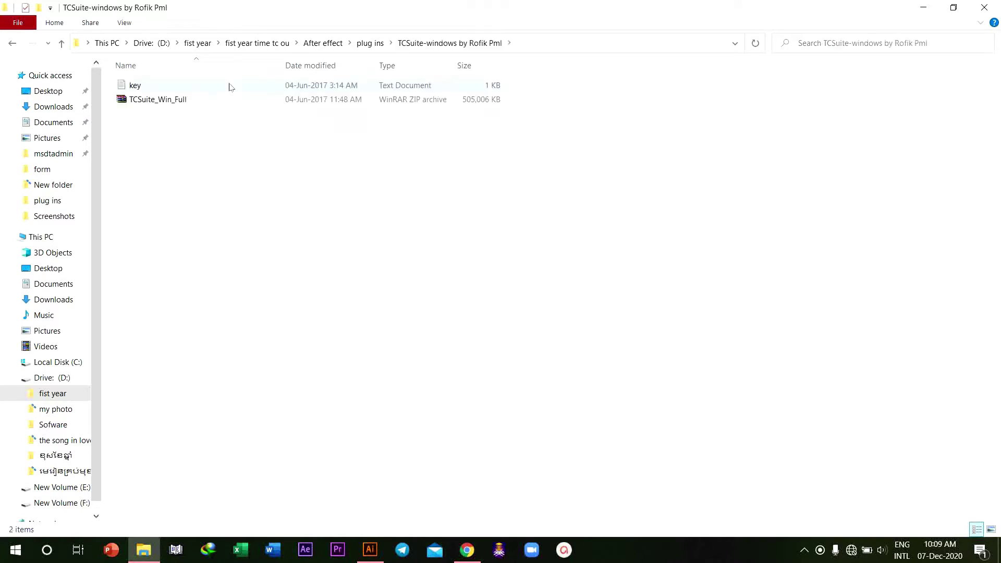
pyautogui.doubleClick(231, 90)
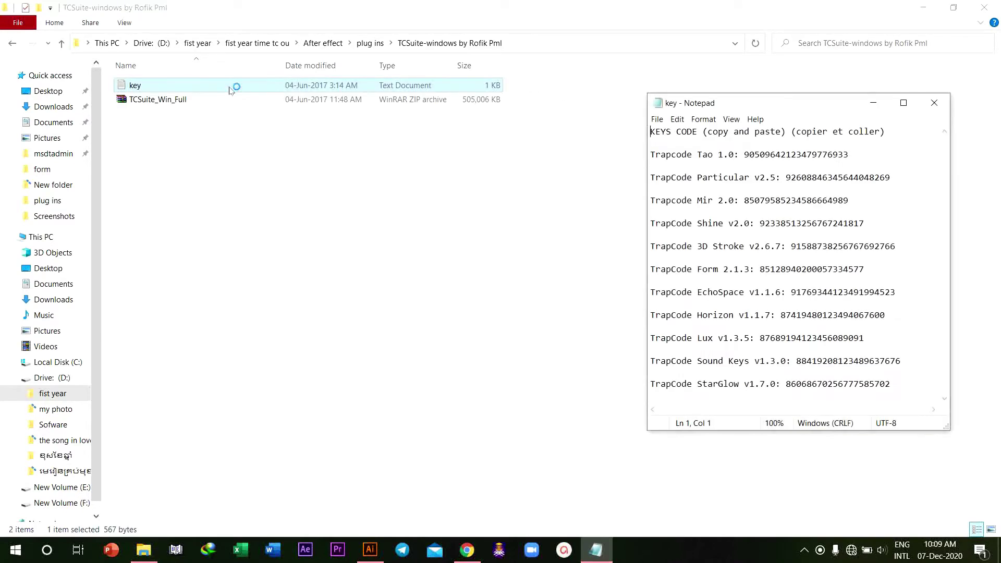
# Extract the TCSuite_Win_Full ZIP archive into its own subfolder, keeping the default extraction options.
pyautogui.rightClick(176, 104)
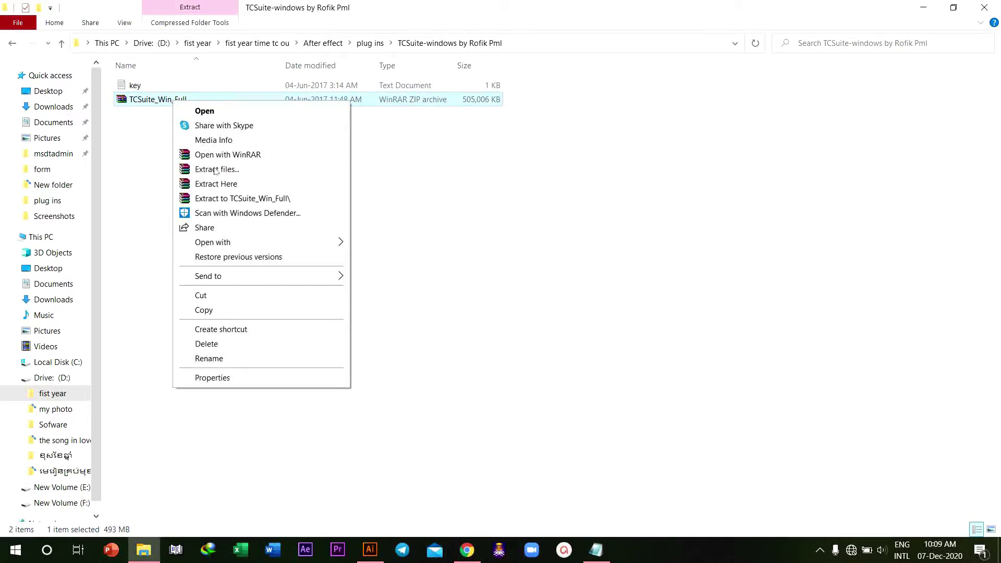
pyautogui.click(216, 169)
pyautogui.click(540, 467)
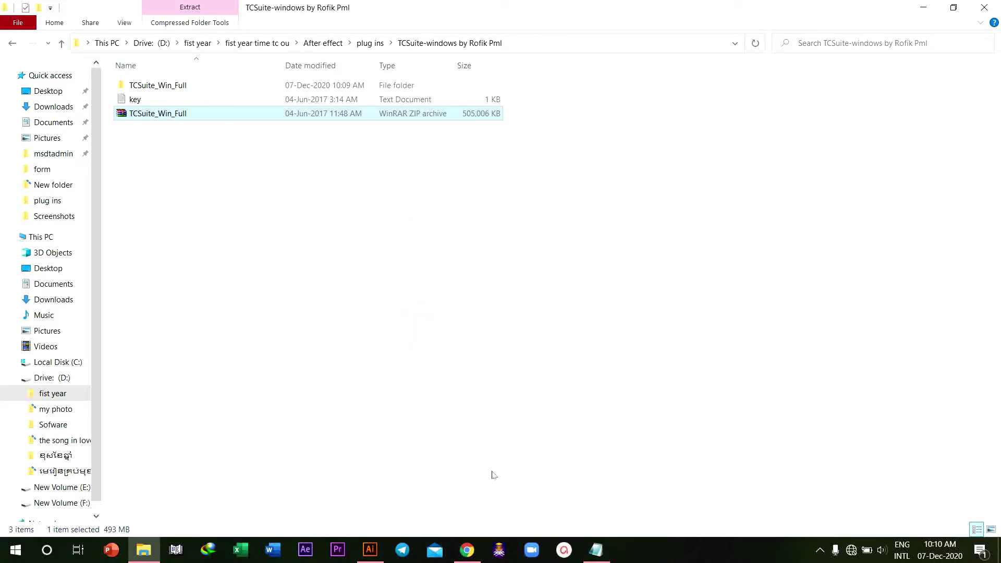
# Open the nested TCSuite_Win_Full folder inside the extracted one and refresh its listing.
pyautogui.doubleClick(214, 90)
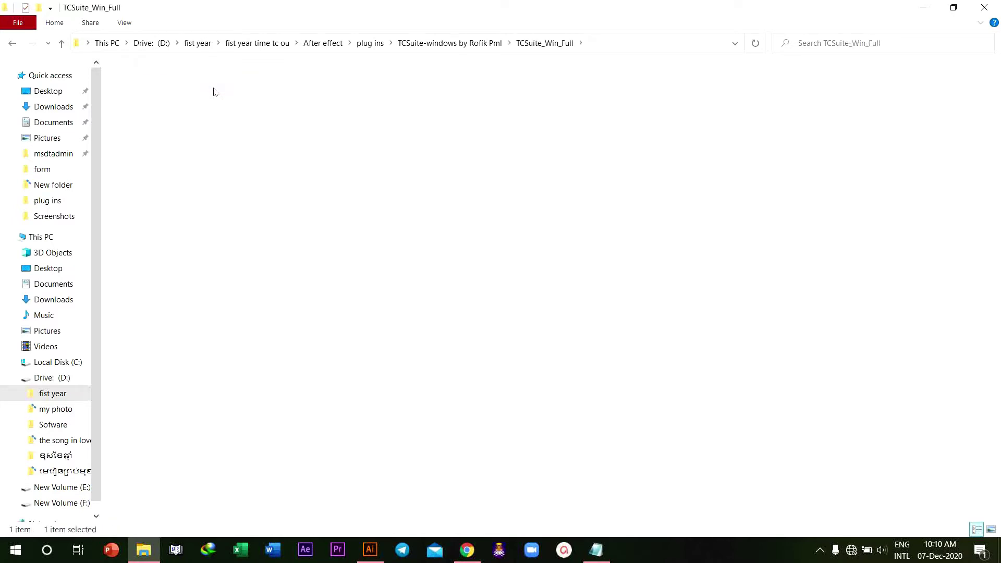
pyautogui.doubleClick(214, 91)
pyautogui.rightClick(215, 146)
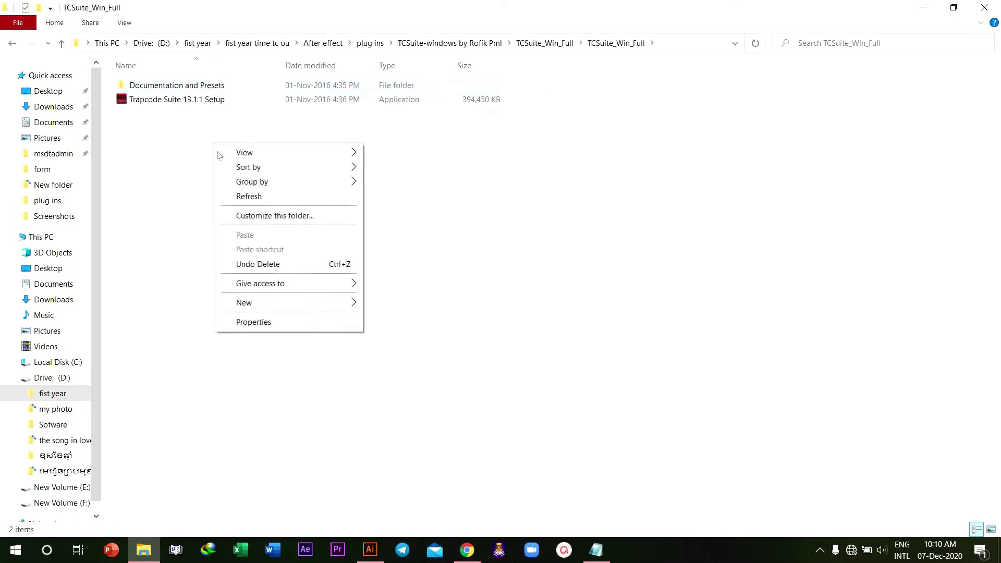
pyautogui.click(243, 200)
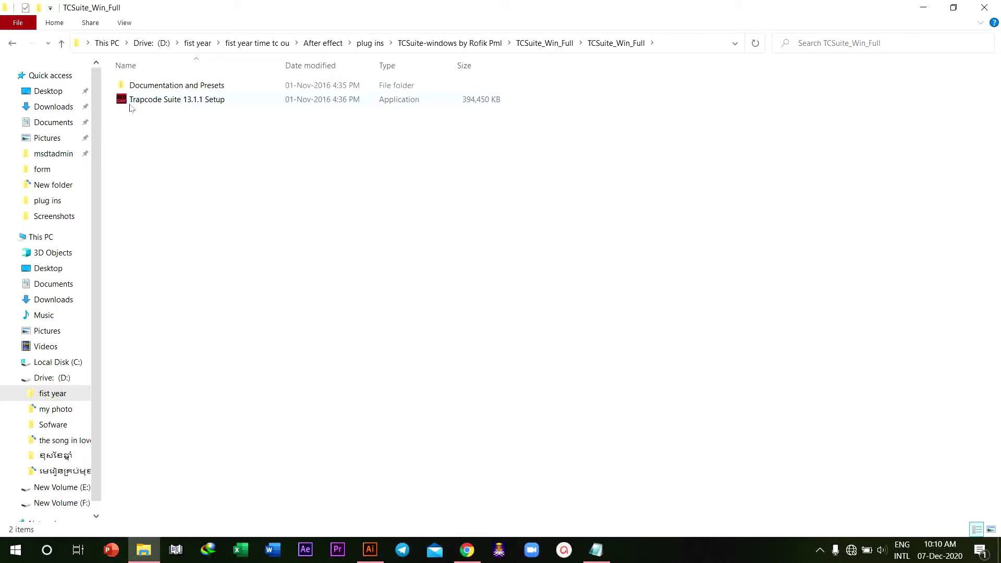
# Launch Trapcode Suite 13.1.1 Setup and continue past the Red Giant registration with all listed Trapcode products checked.
pyautogui.rightClick(130, 104)
pyautogui.click(156, 130)
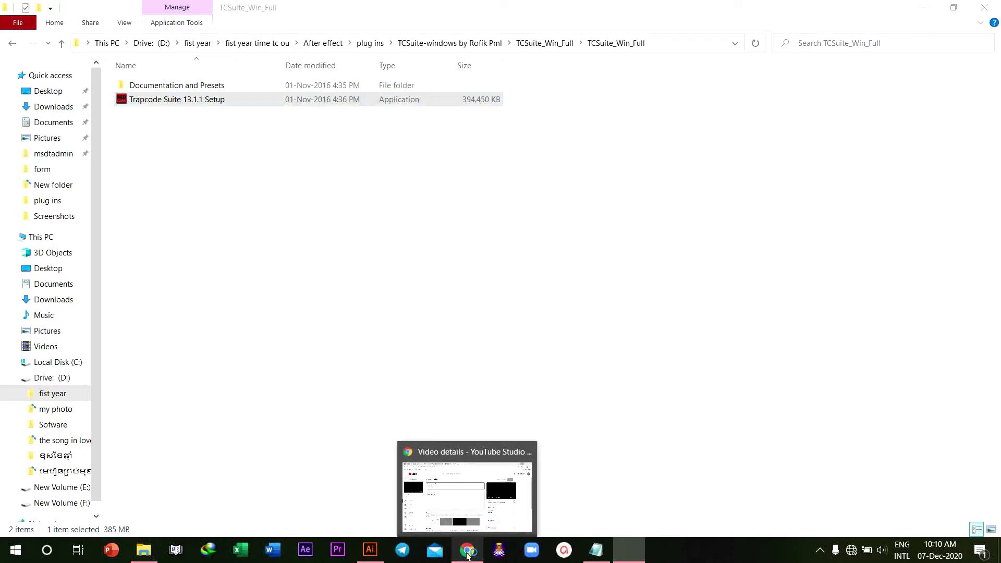
pyautogui.moveTo(370, 550)
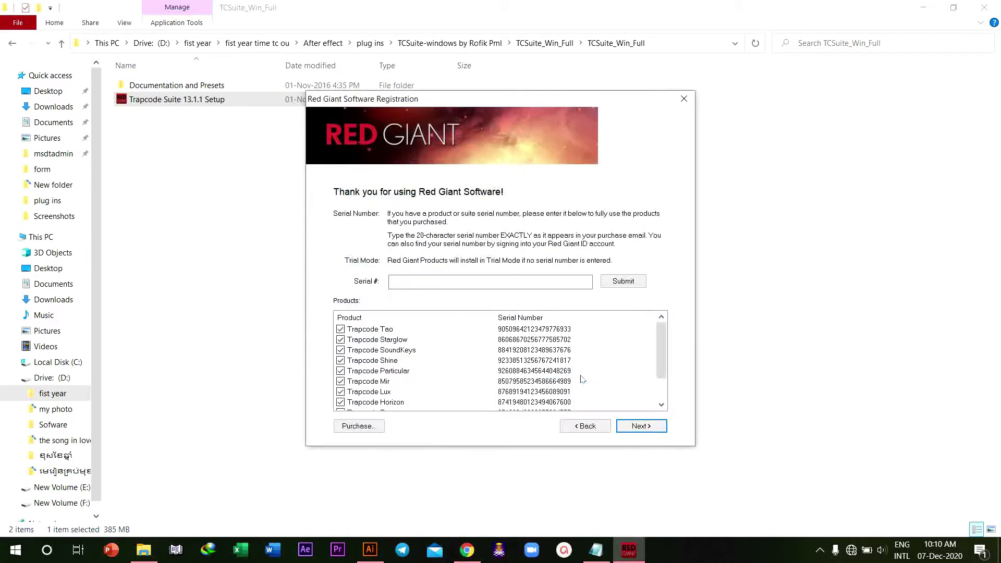
pyautogui.scroll(-1, 442, 356)
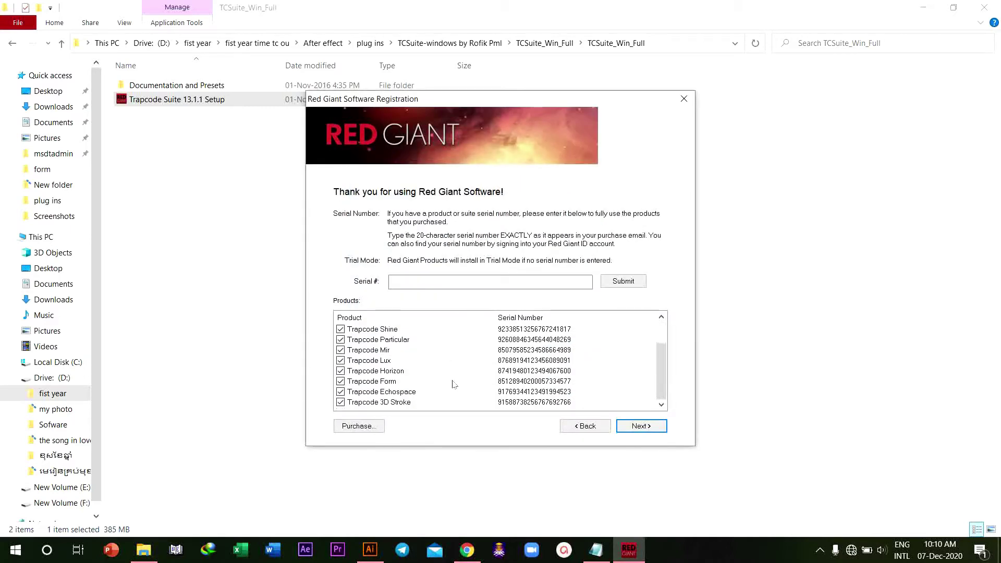
pyautogui.click(645, 427)
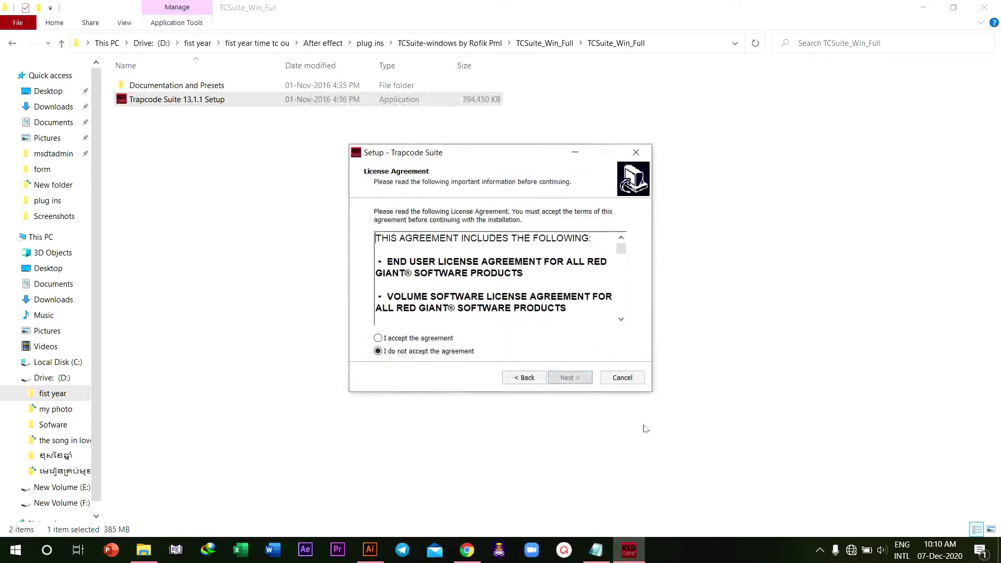
# Accept the license agreement and install Trapcode Suite for all After Effects and Premiere Pro versions from CS6 to CC 2017.
pyautogui.click(378, 338)
pyautogui.click(579, 378)
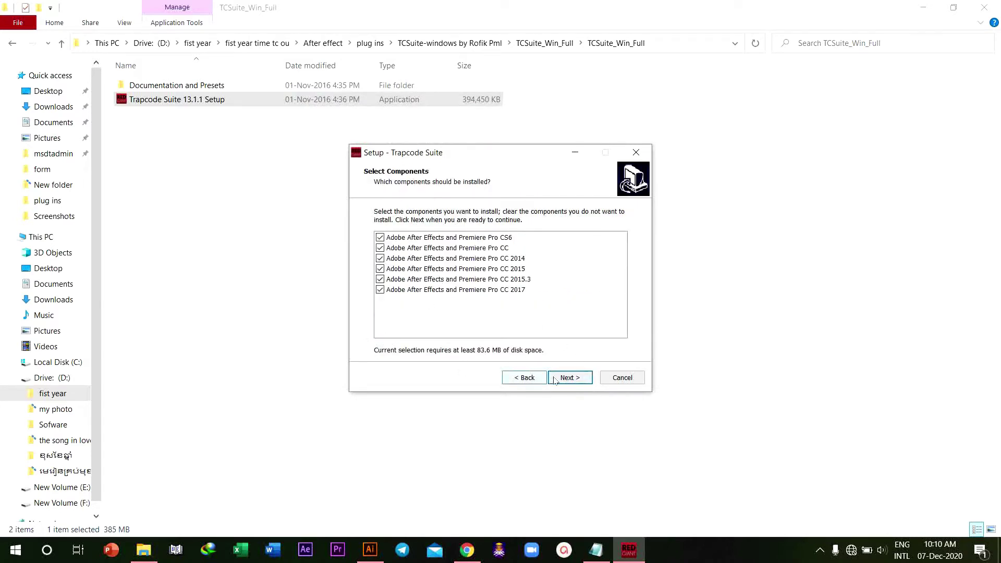
pyautogui.click(556, 379)
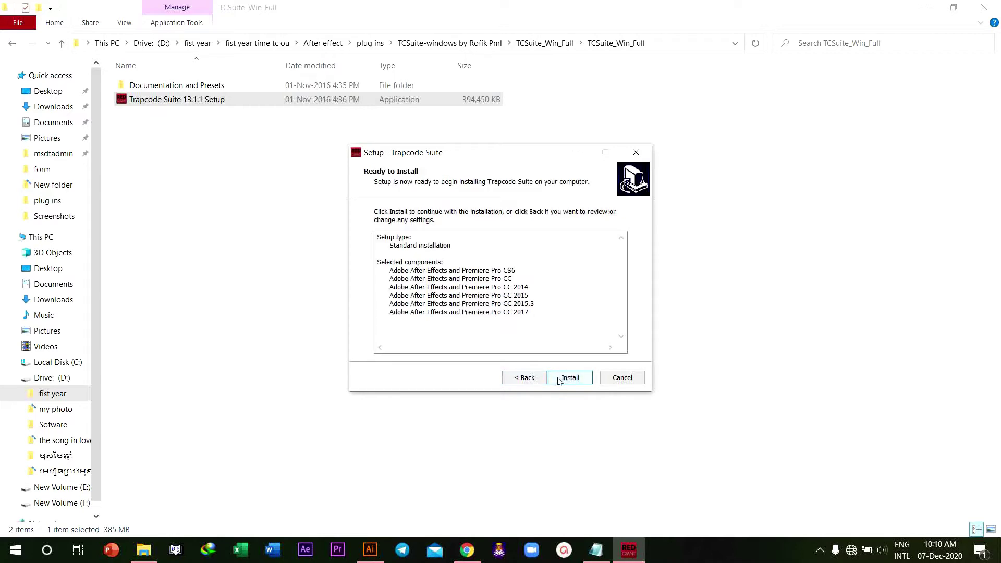
pyautogui.click(573, 377)
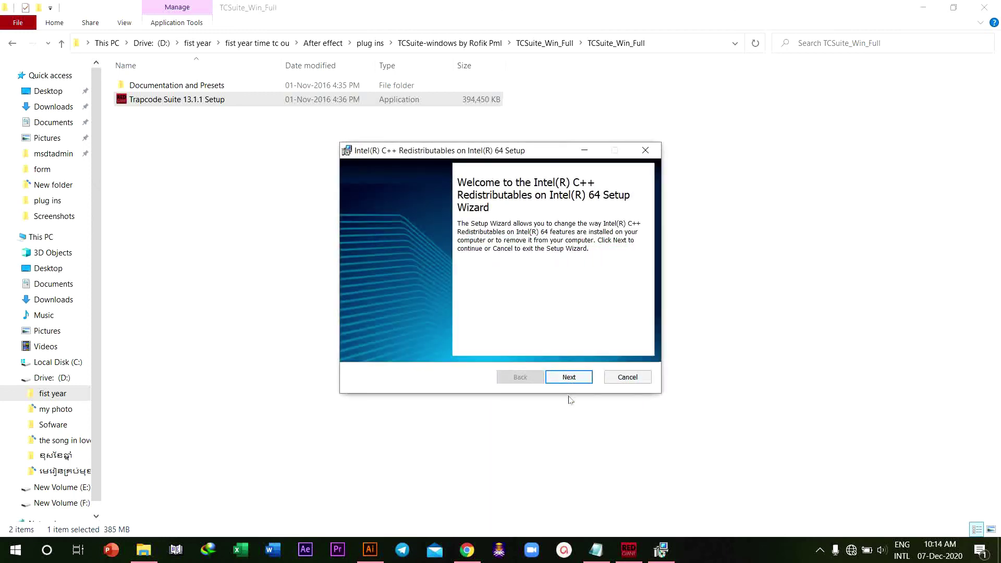
# Cancel the Intel C++ Redistributables on Intel 64 setup and exit its wizard.
pyautogui.click(569, 377)
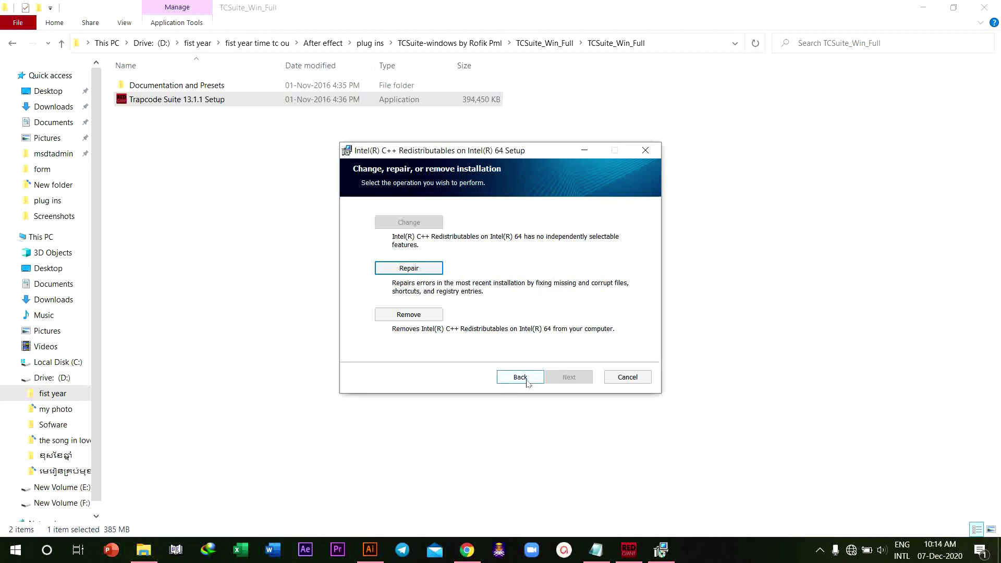
pyautogui.click(645, 150)
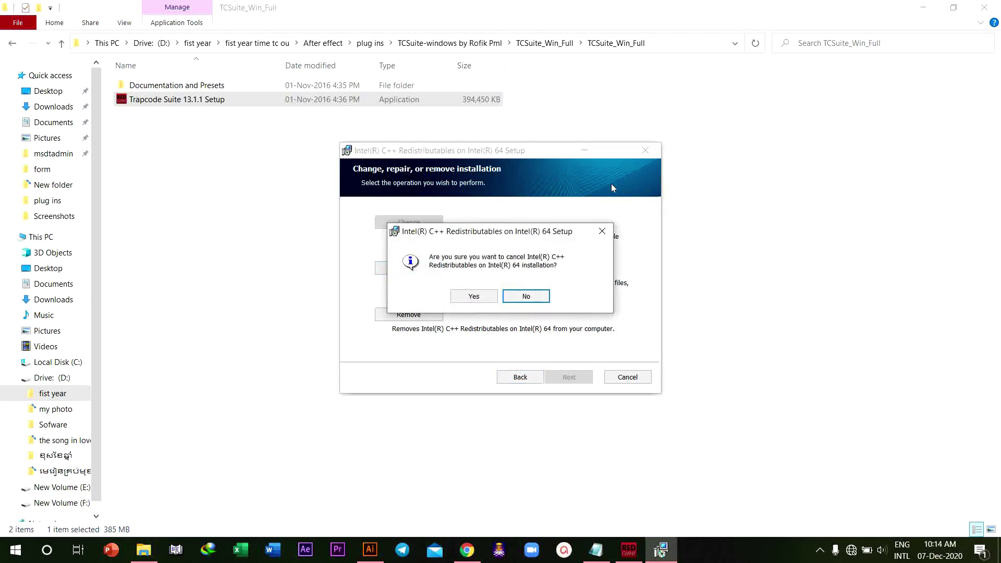
pyautogui.click(493, 296)
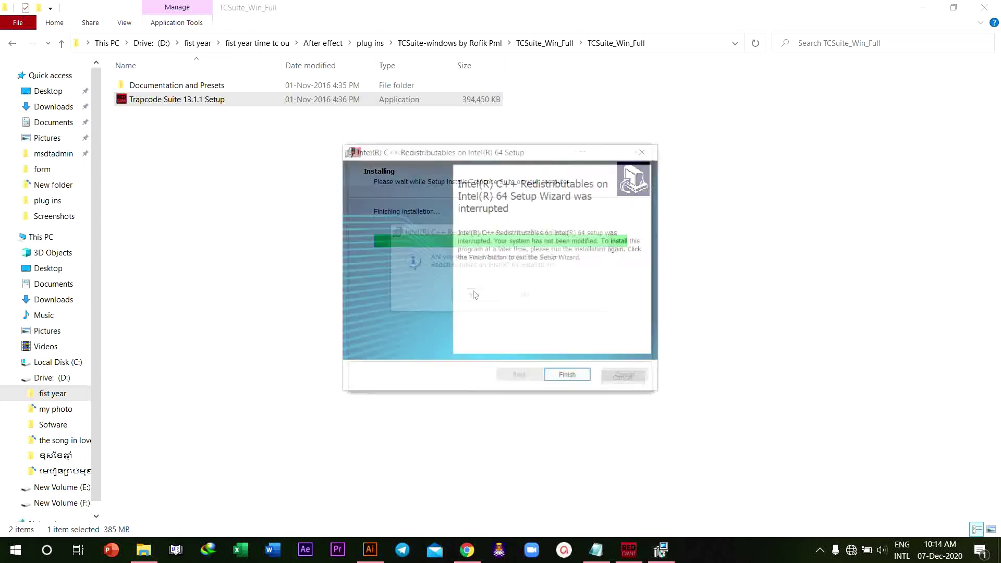
pyautogui.click(574, 375)
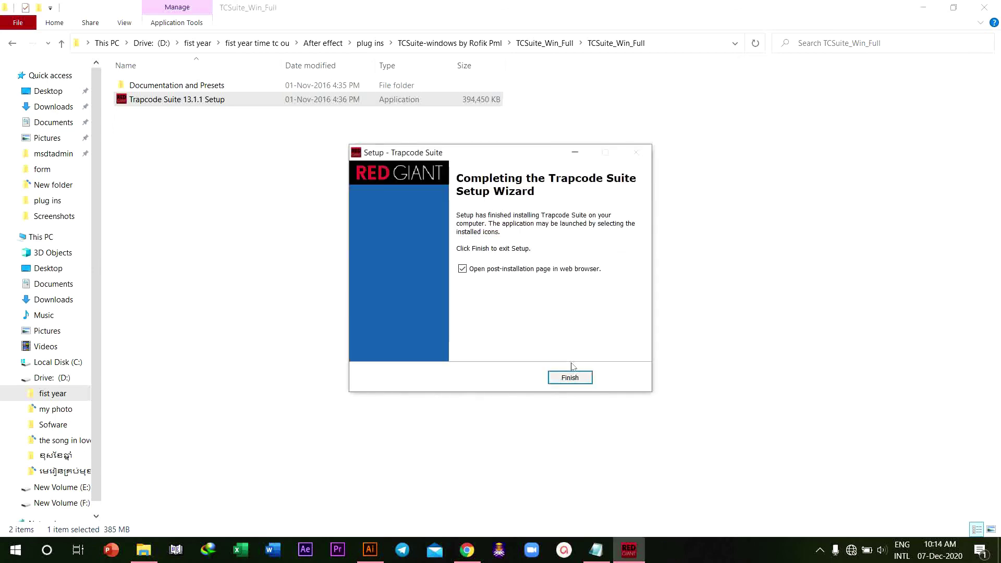
# Finish the Trapcode Suite setup and close the post-installation web page, the TCSuite_Win_Full folder window and Red Giant Link.
pyautogui.click(571, 377)
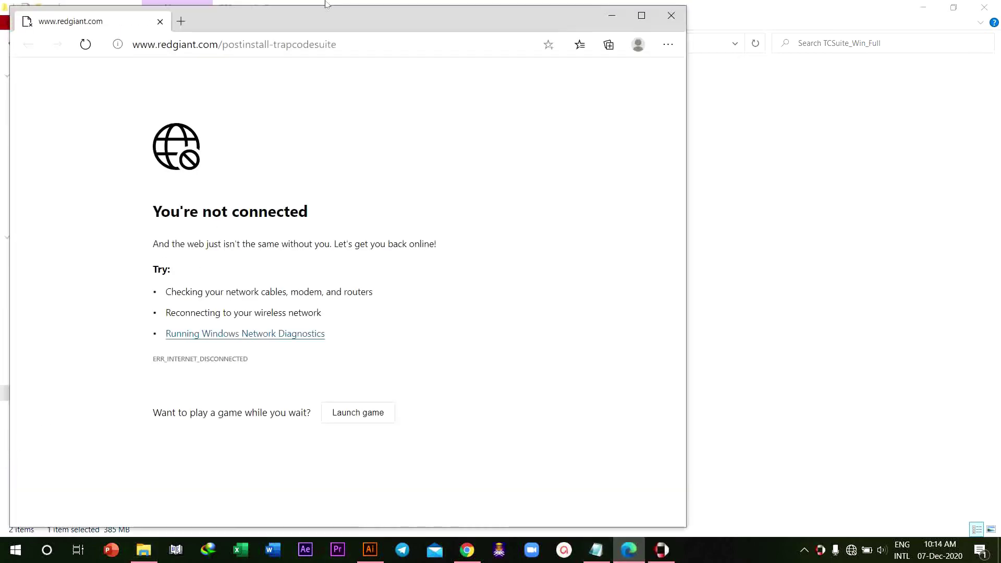
pyautogui.click(671, 15)
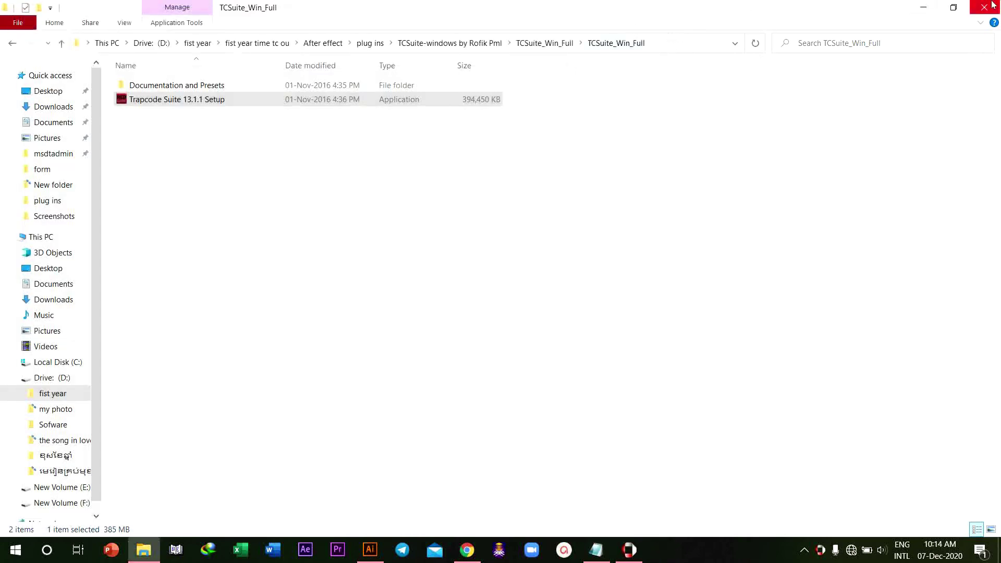
pyautogui.click(992, 5)
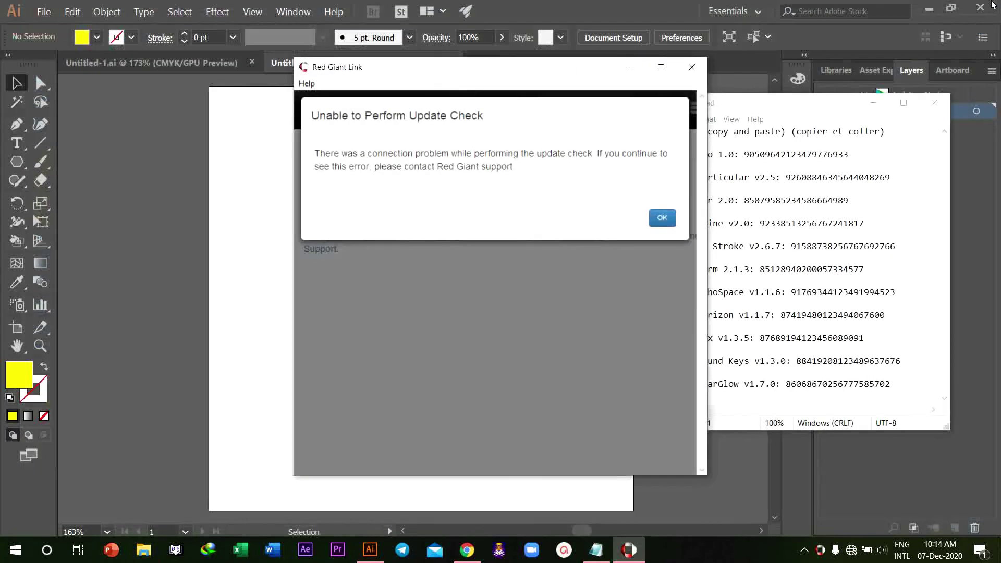
pyautogui.click(661, 216)
pyautogui.click(691, 66)
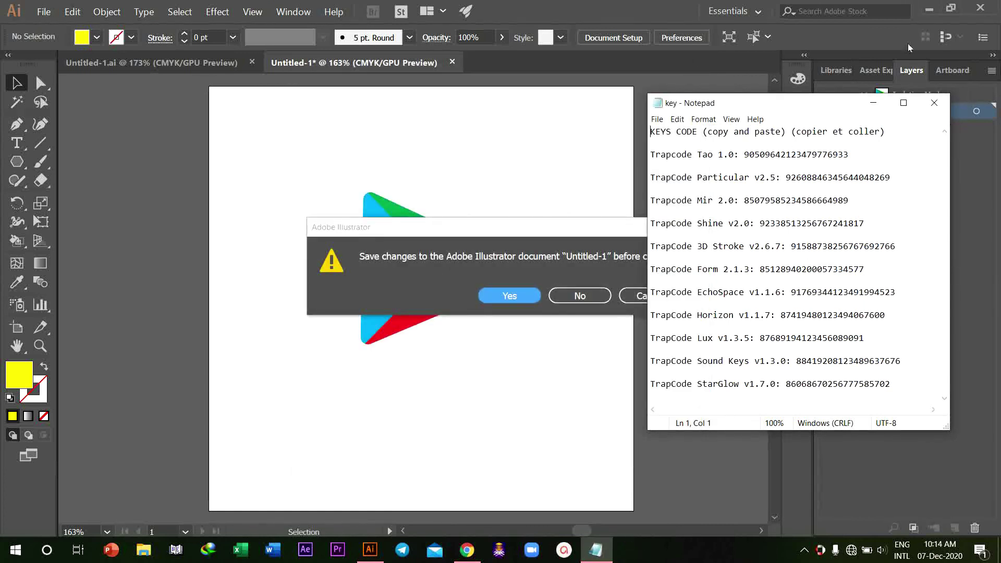
# Close Illustrator without saving Untitled-1, and close the key text document.
pyautogui.click(984, 8)
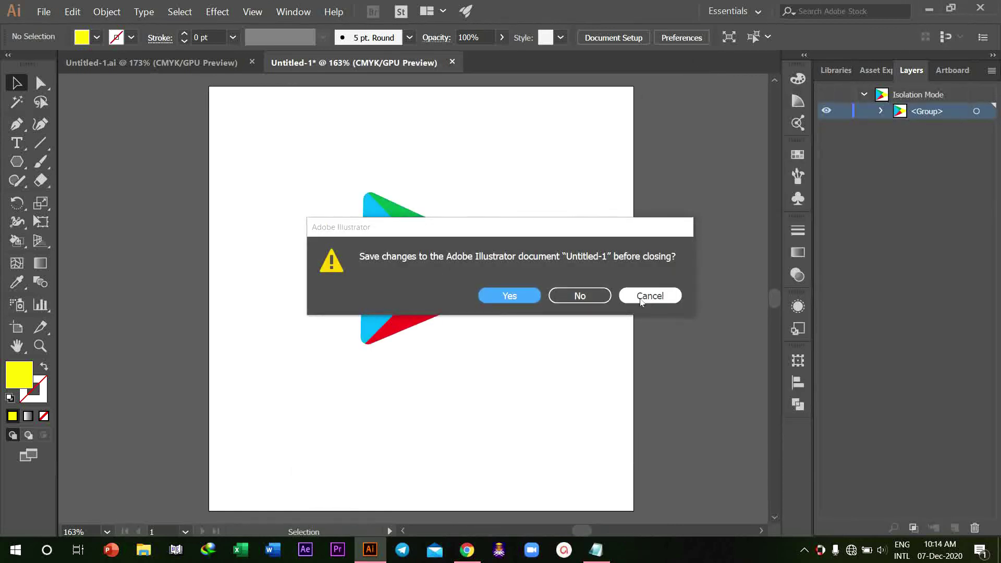
pyautogui.click(590, 295)
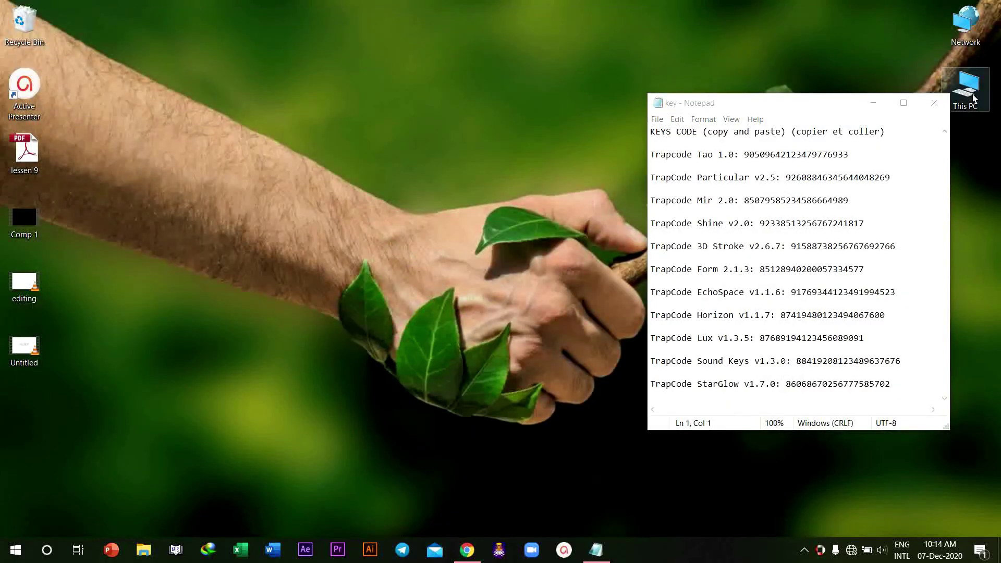
pyautogui.click(933, 103)
pyautogui.rightClick(423, 145)
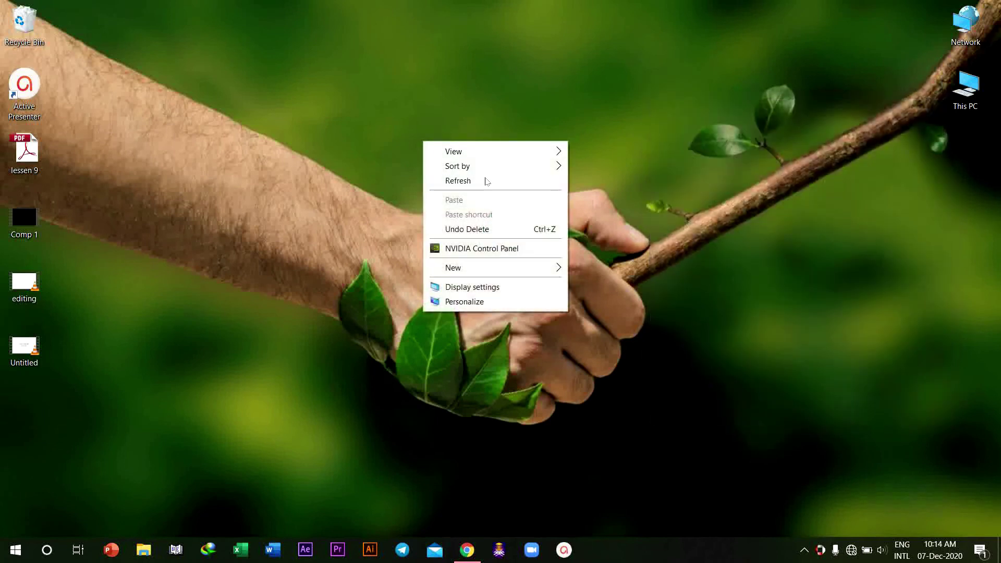
pyautogui.click(496, 189)
pyautogui.rightClick(484, 177)
pyautogui.click(521, 218)
pyautogui.rightClick(520, 212)
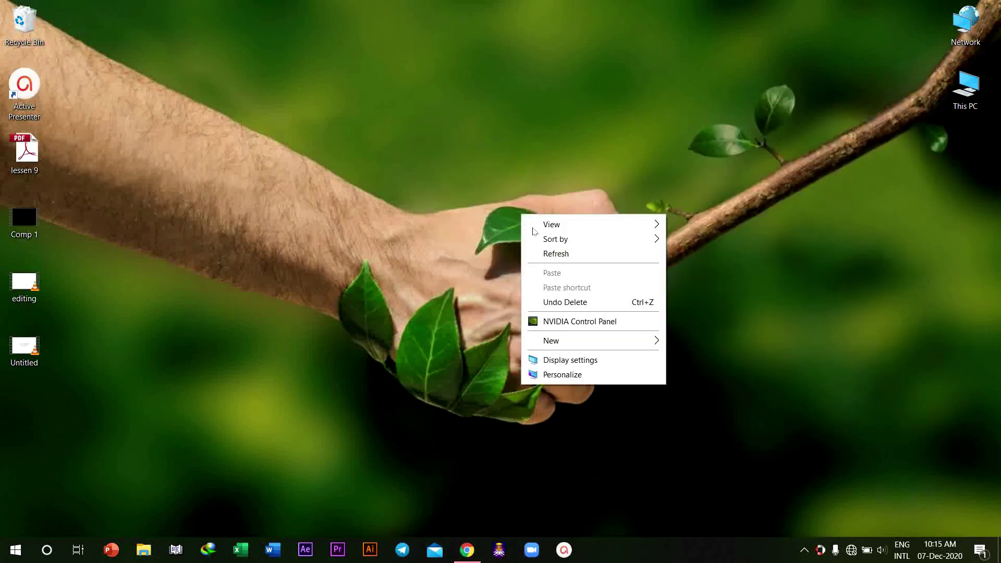